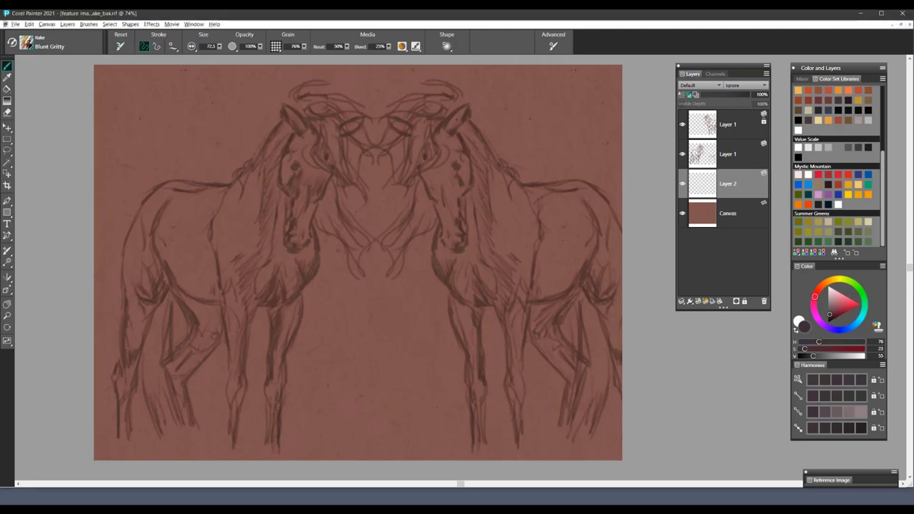
- Choose a different paper texture for the Blunt Gritty dab stencil, test it with a dark stroke between the horses, and undo the stroke
left_click(447, 47)
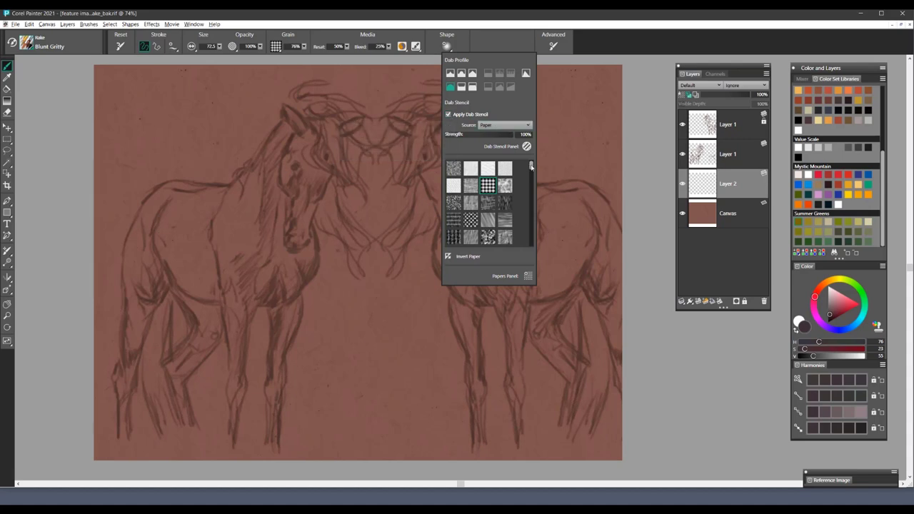
left_click_drag(530, 165, 537, 209)
left_click(488, 180)
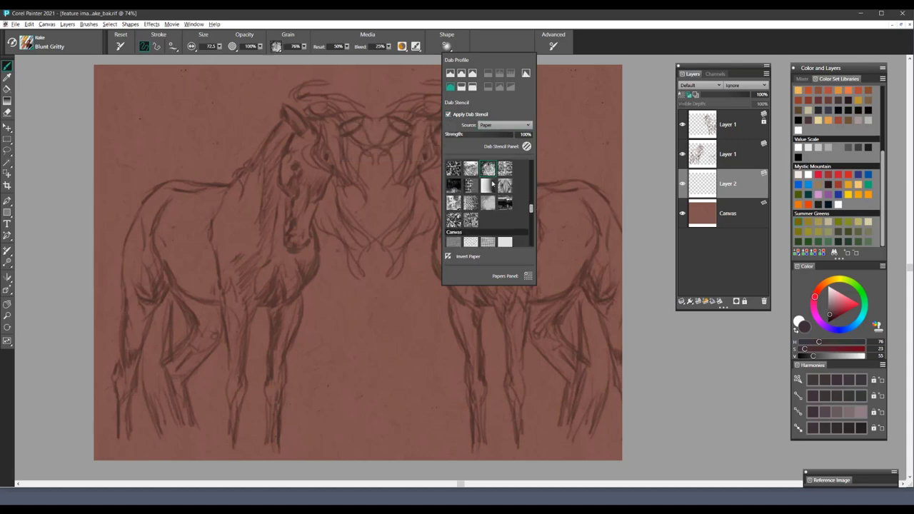
left_click_drag(380, 299, 354, 326)
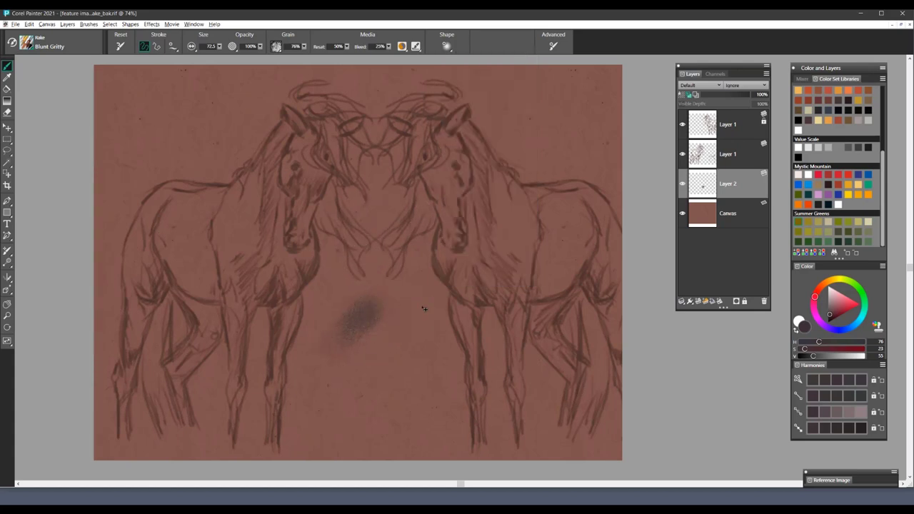
key("ctrl+z")
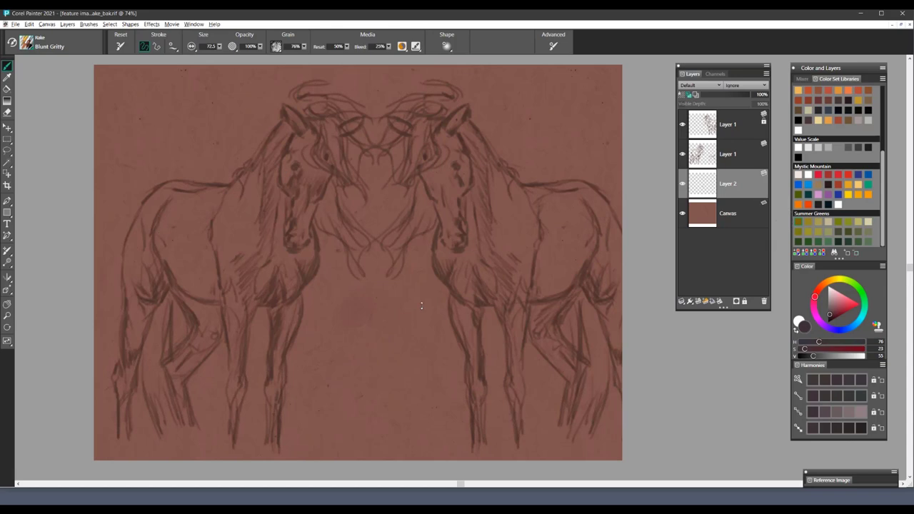
- Pick the off-white Mystic Mountain swatch, set the brush size to 116.7, and paint textured light over the left horse's body and head
left_click(800, 175)
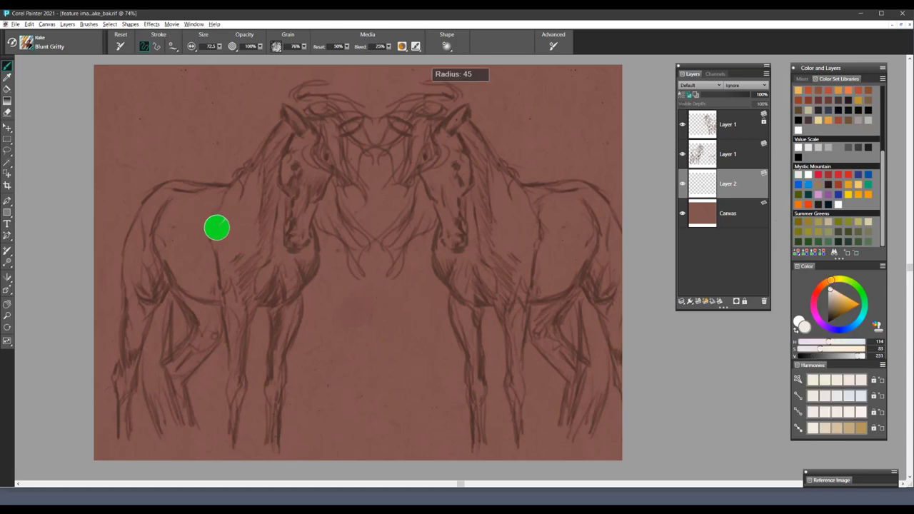
mouse_move(209, 228)
left_mouse_down()
mouse_move(240, 207)
mouse_move(201, 233)
mouse_move(222, 233)
mouse_move(205, 247)
mouse_move(241, 247)
mouse_move(235, 207)
mouse_move(254, 250)
mouse_move(235, 245)
mouse_move(240, 225)
mouse_move(266, 228)
mouse_move(257, 278)
mouse_move(290, 264)
left_mouse_up()
mouse_move(256, 203)
left_mouse_down()
mouse_move(275, 182)
mouse_move(247, 214)
left_mouse_up()
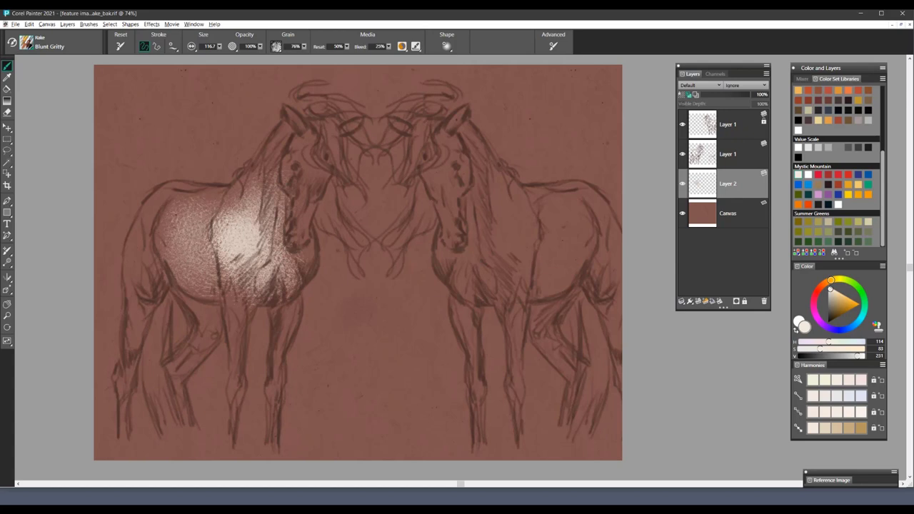
left_click_drag(166, 209, 176, 225)
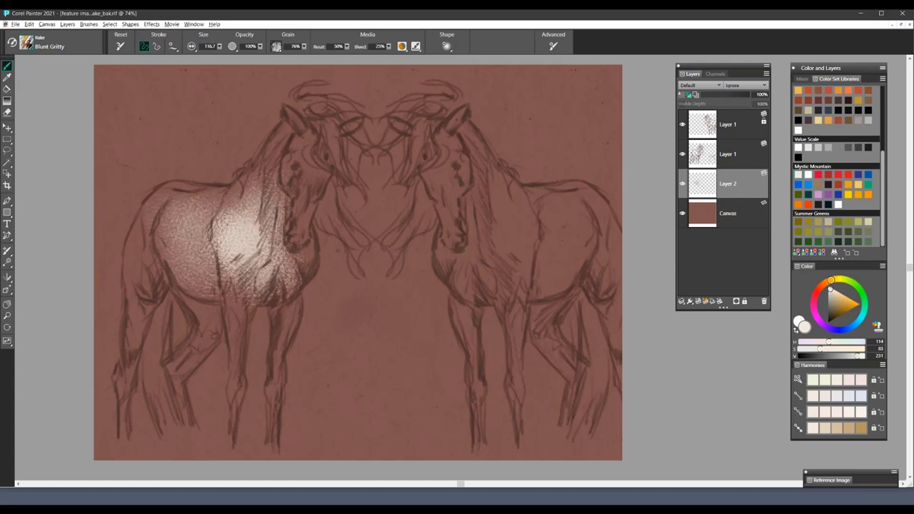
left_click_drag(281, 236, 300, 227)
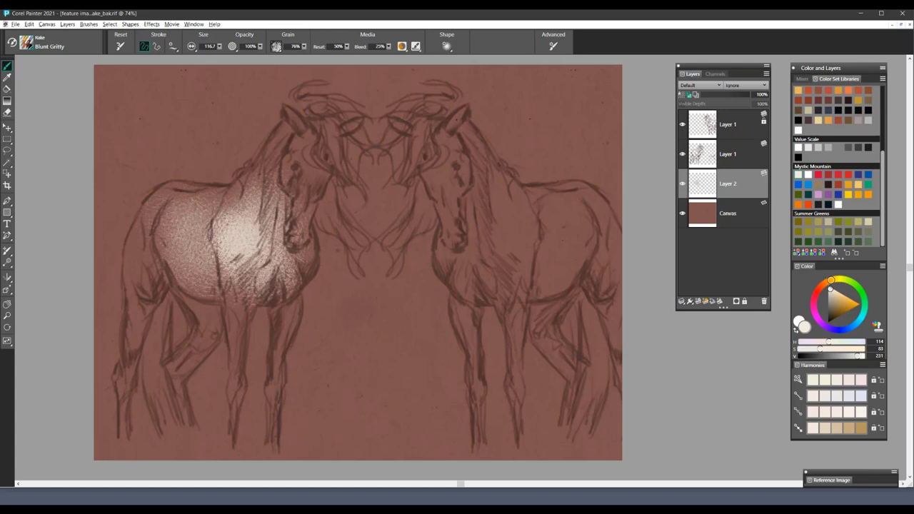
left_click_drag(307, 155, 287, 177)
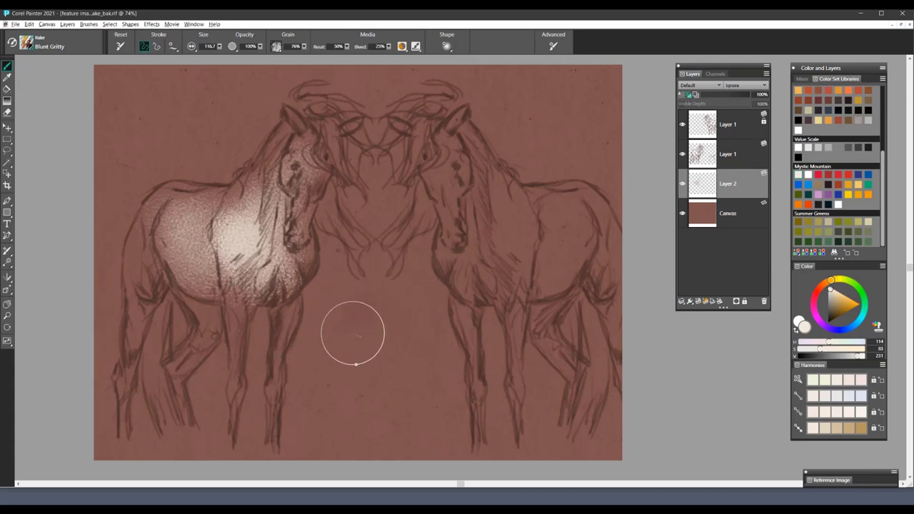
- Enlarge the brush to 312.9, paint test texture between the horses and over the right horse, and clear Layer 2
left_click_drag(353, 333, 428, 295)
left_click_drag(364, 336, 388, 336)
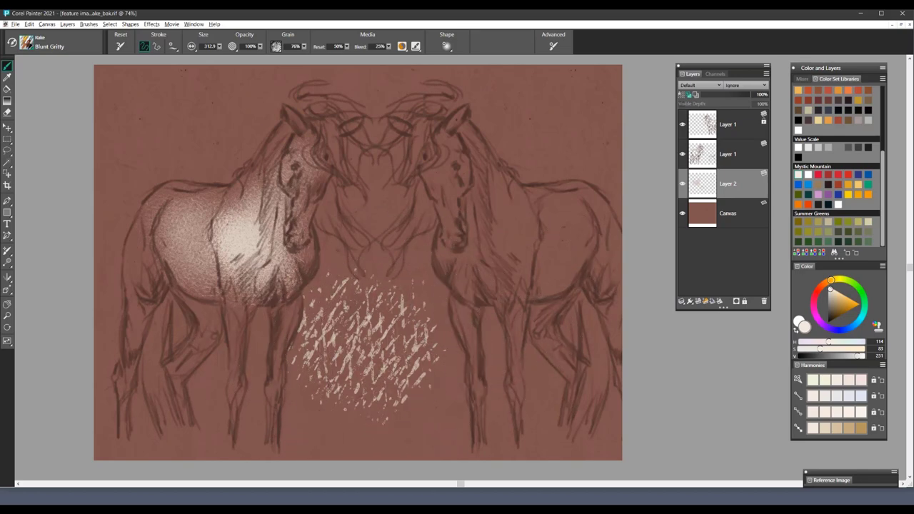
mouse_move(367, 337)
left_mouse_down()
mouse_move(379, 325)
mouse_move(368, 363)
left_mouse_up()
left_click(191, 45)
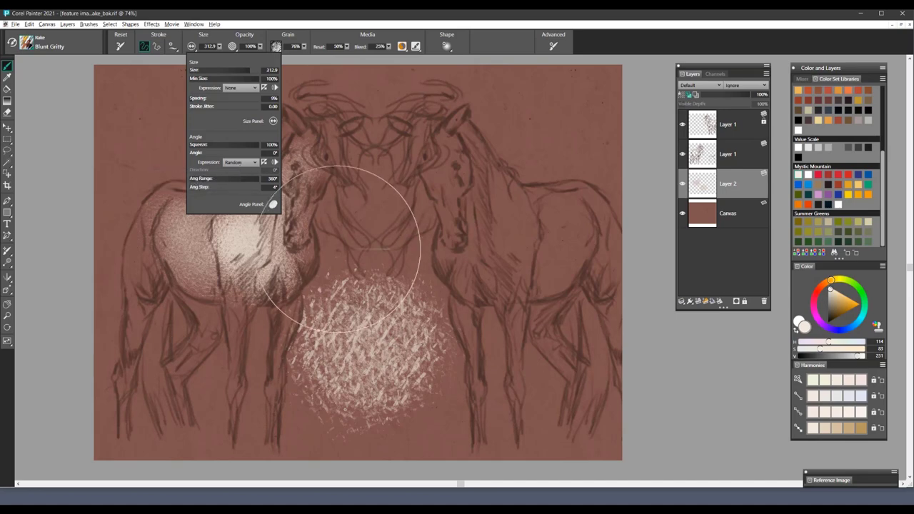
left_click(416, 310)
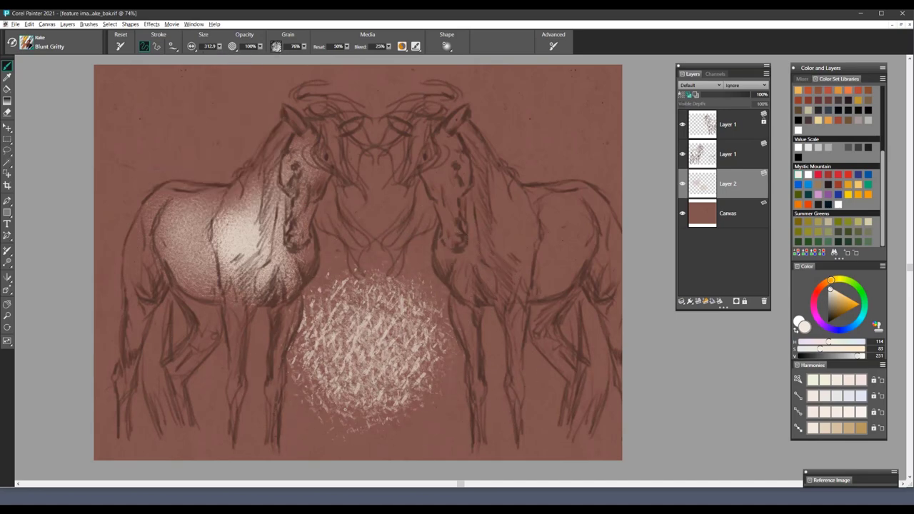
mouse_move(375, 351)
left_mouse_down()
mouse_move(380, 270)
mouse_move(392, 293)
left_mouse_up()
mouse_move(496, 261)
left_mouse_down()
mouse_move(498, 252)
mouse_move(549, 245)
mouse_move(527, 258)
left_mouse_up()
key("ctrl+a")
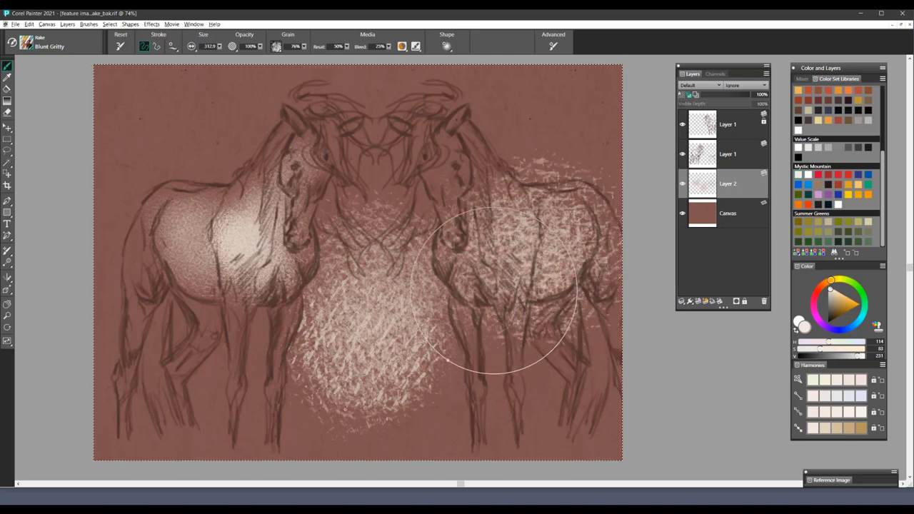
key("Delete")
- Switch to the Cross Hatch rake variant and apply a dab stencil with paper as its source
left_click(27, 112)
left_click(447, 47)
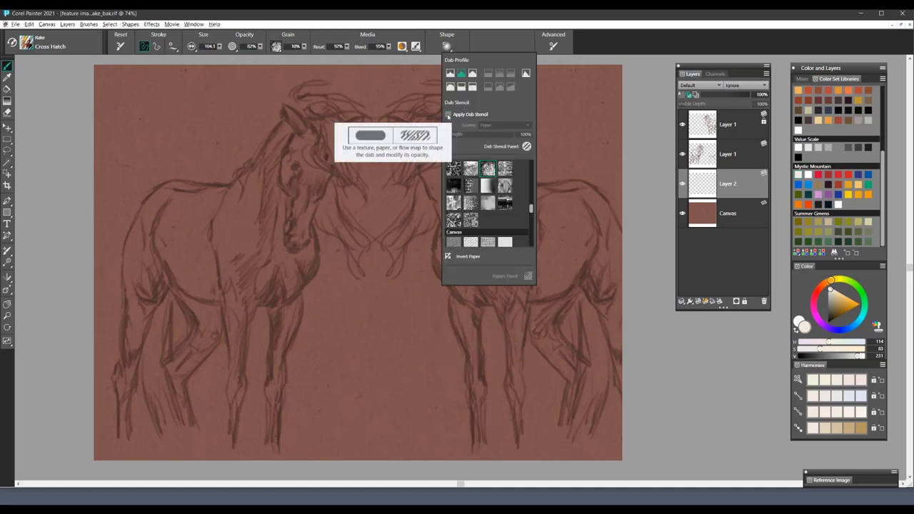
left_click(448, 115)
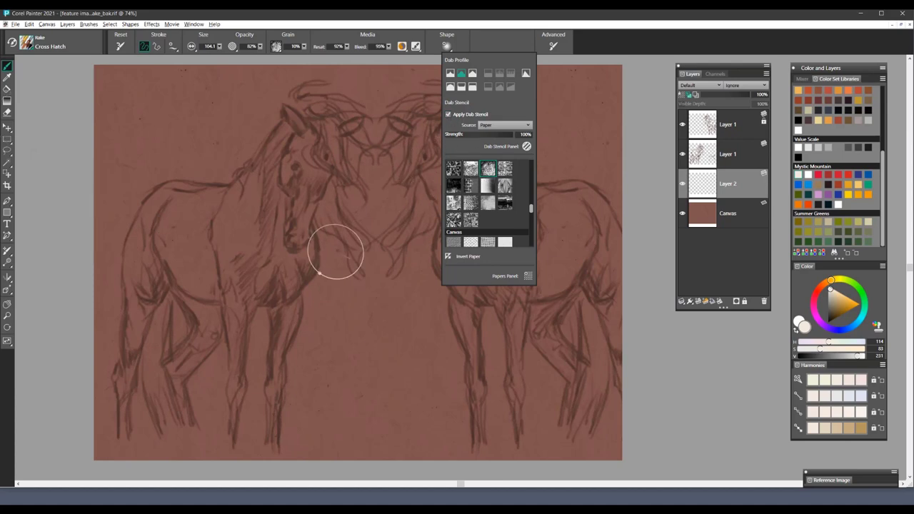
- Test Cross Hatch with off-white strokes between the horses and undo those strokes
left_click(360, 289)
mouse_move(386, 294)
left_mouse_down()
mouse_move(349, 316)
mouse_move(378, 307)
mouse_move(407, 336)
mouse_move(421, 307)
mouse_move(400, 372)
left_mouse_up()
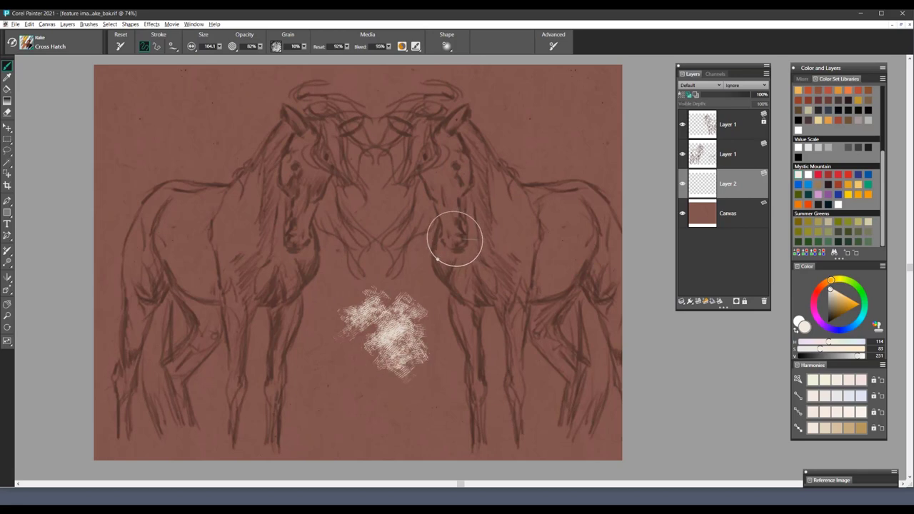
key("ctrl+z")
key("ctrl+z")
key("ctrl+z")
key("ctrl+z")
key("ctrl+z")
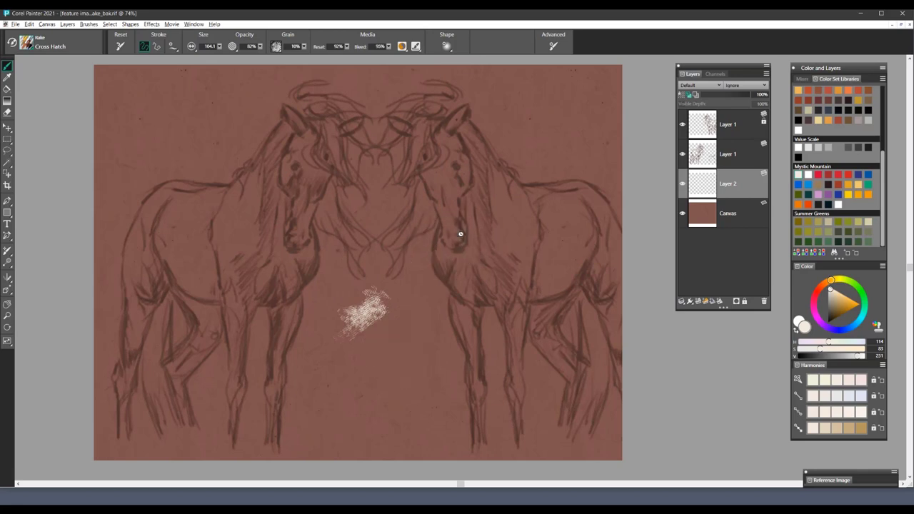
- Pick a near-black swatch and cross-hatch both horses' bodies at size 168.2, adding smaller test patches between them at size 52.1
left_click_drag(355, 261, 399, 262)
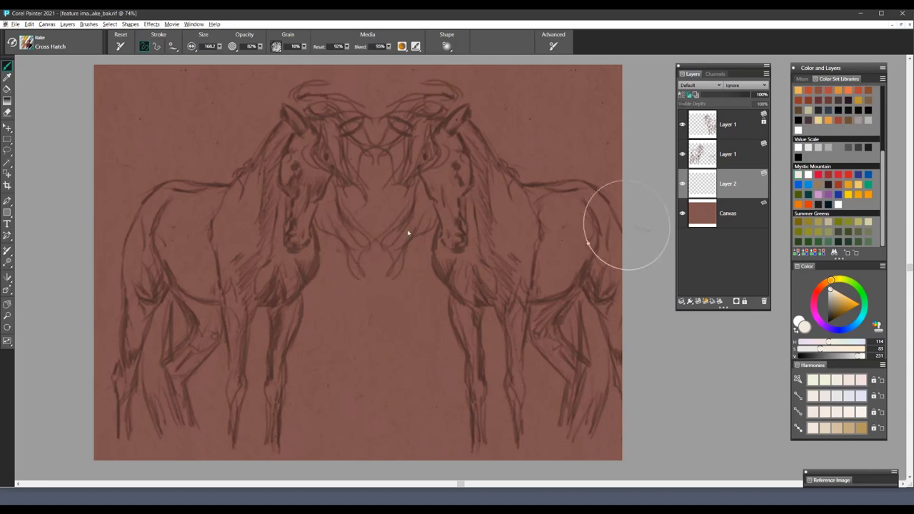
left_click(825, 195)
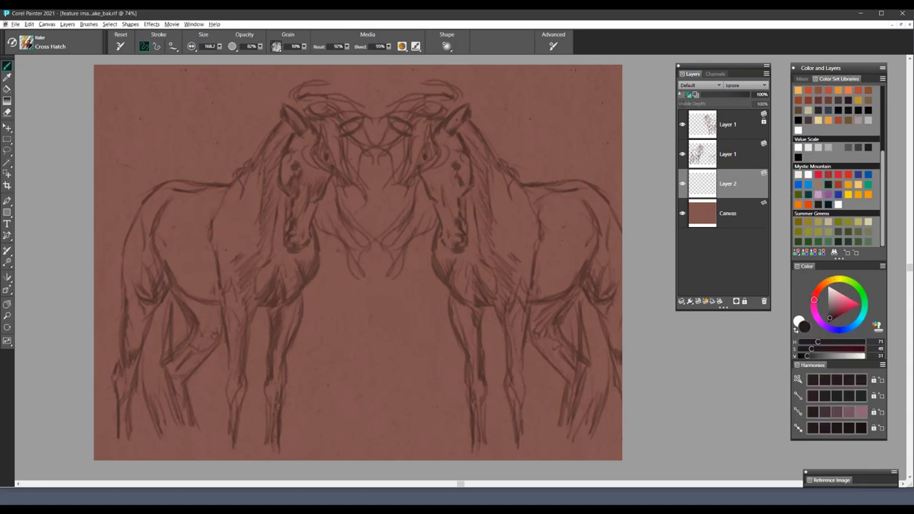
left_click_drag(250, 220, 224, 240)
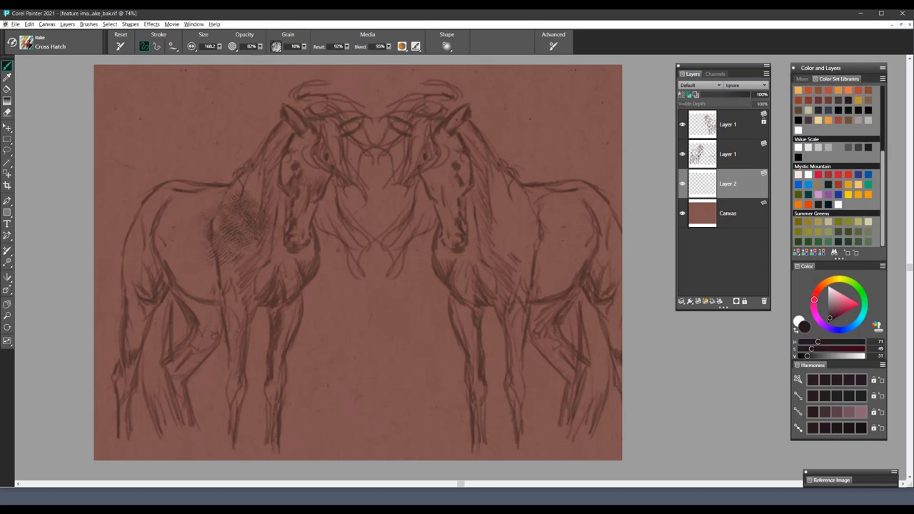
left_click_drag(243, 267, 261, 269)
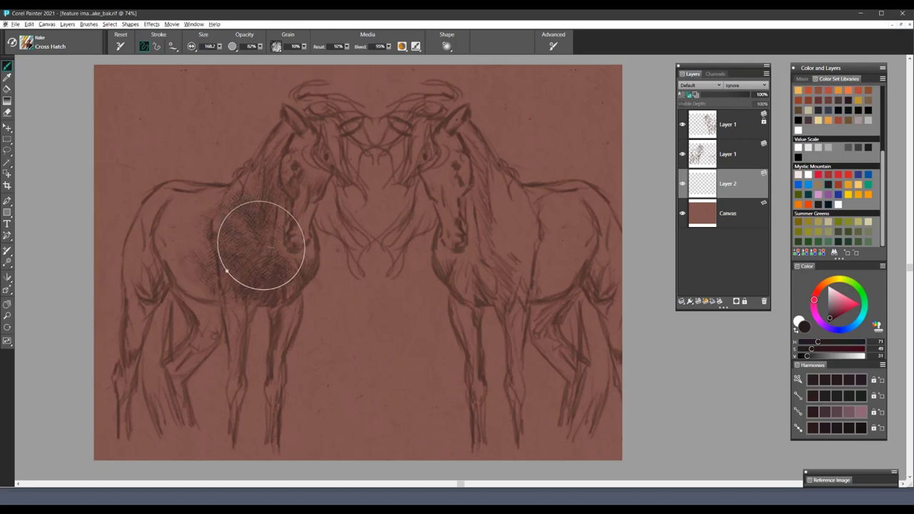
mouse_move(500, 250)
left_mouse_down()
mouse_move(525, 218)
mouse_move(572, 246)
mouse_move(547, 228)
mouse_move(588, 227)
left_mouse_up()
mouse_move(373, 323)
left_mouse_down()
mouse_move(387, 317)
mouse_move(350, 323)
mouse_move(345, 303)
mouse_move(334, 306)
mouse_move(403, 313)
mouse_move(414, 327)
mouse_move(410, 346)
mouse_move(421, 324)
mouse_move(398, 332)
left_mouse_up()
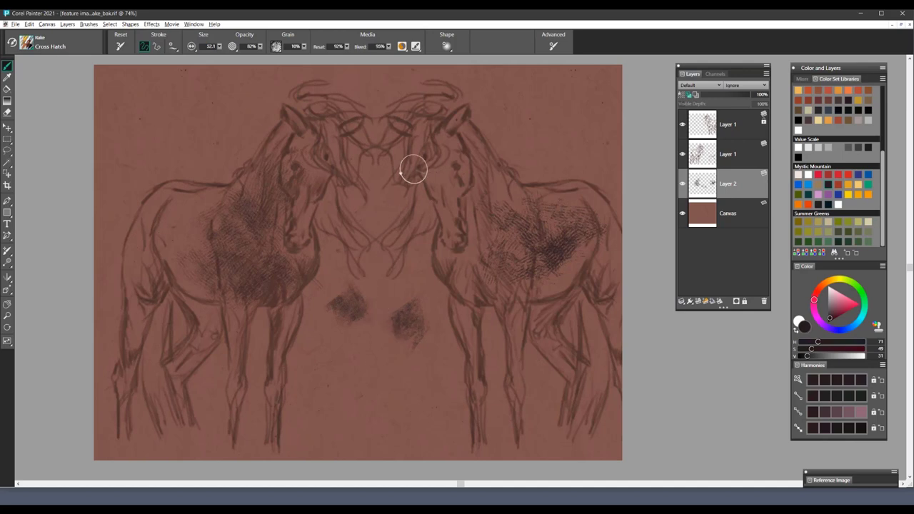
- Switch to the Dot Rake variant with its default settings and clear all paint from Layer 2
left_click(54, 44)
left_click(44, 158)
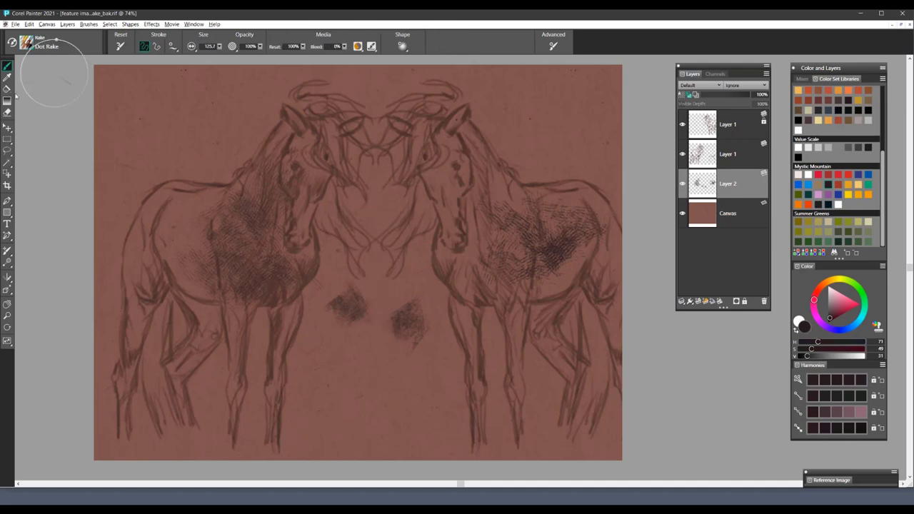
left_click(121, 47)
key("ctrl+a")
key("Delete")
key("ctrl+d")
- Pick the off-white Mystic Mountain swatch and paint curved and hatched Dot Rake test strokes between the two horses at size 47.4
left_click(797, 175)
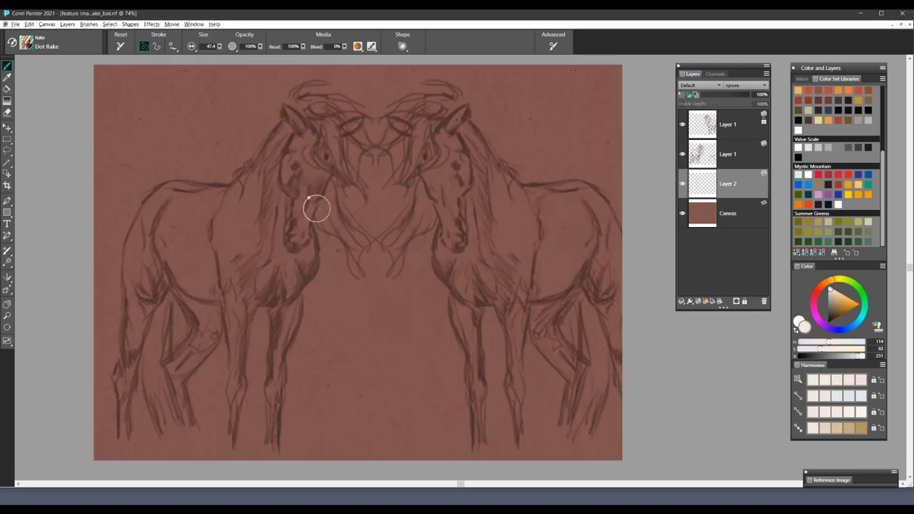
mouse_move(336, 238)
left_mouse_down()
mouse_move(365, 287)
mouse_move(350, 307)
mouse_move(400, 323)
left_mouse_up()
mouse_move(337, 335)
left_mouse_down()
mouse_move(399, 298)
mouse_move(415, 359)
mouse_move(350, 377)
mouse_move(410, 362)
mouse_move(375, 375)
mouse_move(391, 376)
mouse_move(358, 369)
mouse_move(373, 344)
left_mouse_up()
mouse_move(400, 388)
left_mouse_down()
mouse_move(359, 425)
mouse_move(383, 430)
left_mouse_up()
left_click_drag(425, 395, 389, 429)
mouse_move(443, 347)
left_mouse_down()
mouse_move(441, 358)
mouse_move(431, 352)
left_mouse_up()
mouse_move(438, 333)
left_mouse_down()
mouse_move(437, 345)
mouse_move(438, 336)
left_mouse_up()
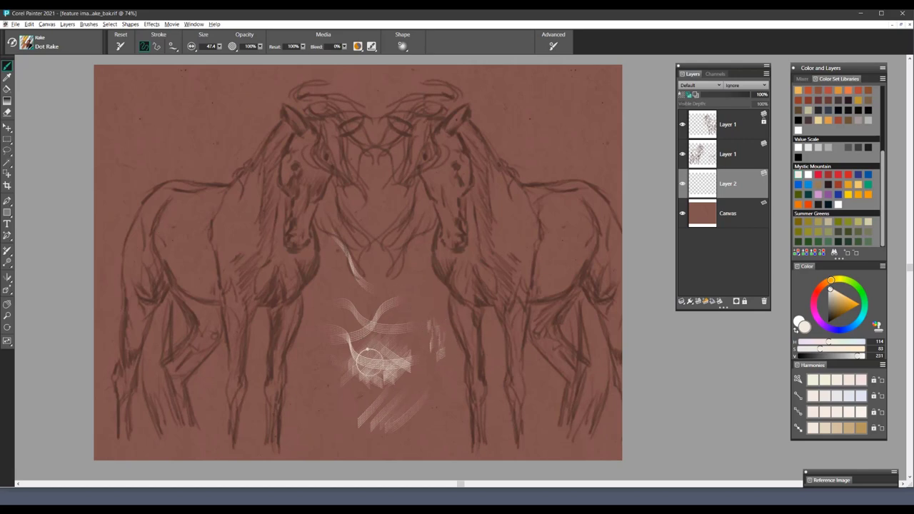
- Enlarge the Dot Rake to 180.2, paint broad dotted strokes across both horses and the background, and clear Layer 2
left_click_drag(387, 334, 427, 302, "ctrl+alt")
mouse_move(511, 234)
left_mouse_down()
mouse_move(520, 225)
mouse_move(515, 257)
mouse_move(528, 250)
left_mouse_up()
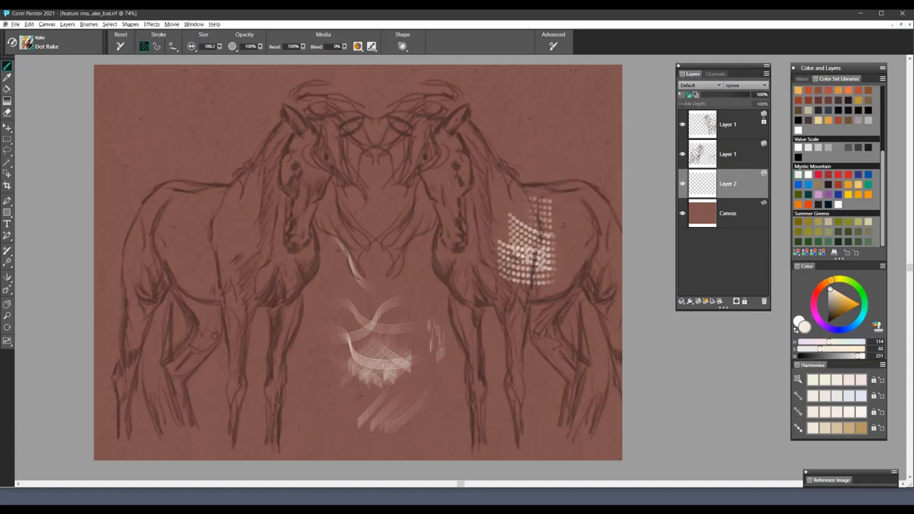
mouse_move(580, 213)
left_mouse_down()
mouse_move(546, 273)
mouse_move(501, 287)
left_mouse_up()
mouse_move(382, 291)
left_mouse_down()
mouse_move(339, 311)
mouse_move(325, 354)
mouse_move(214, 358)
mouse_move(296, 390)
mouse_move(393, 386)
mouse_move(411, 408)
mouse_move(500, 413)
left_mouse_up()
mouse_move(209, 173)
left_mouse_down()
mouse_move(218, 243)
mouse_move(253, 300)
mouse_move(308, 325)
left_mouse_up()
left_click_drag(518, 103, 557, 228)
key("ctrl+a")
key("Delete")
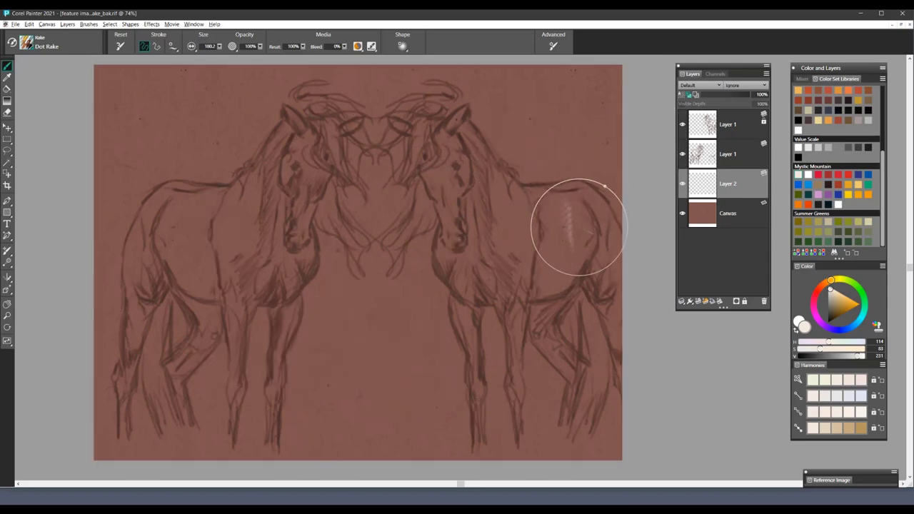
- Paint dots over the right horse's body, smear them with Bleed 100% and Resat 0%, and reset the Dot Rake to its defaults
left_click_drag(578, 227, 535, 228)
mouse_move(500, 255)
left_mouse_down()
mouse_move(538, 248)
mouse_move(501, 266)
mouse_move(512, 278)
mouse_move(555, 265)
mouse_move(539, 250)
mouse_move(541, 225)
left_mouse_up()
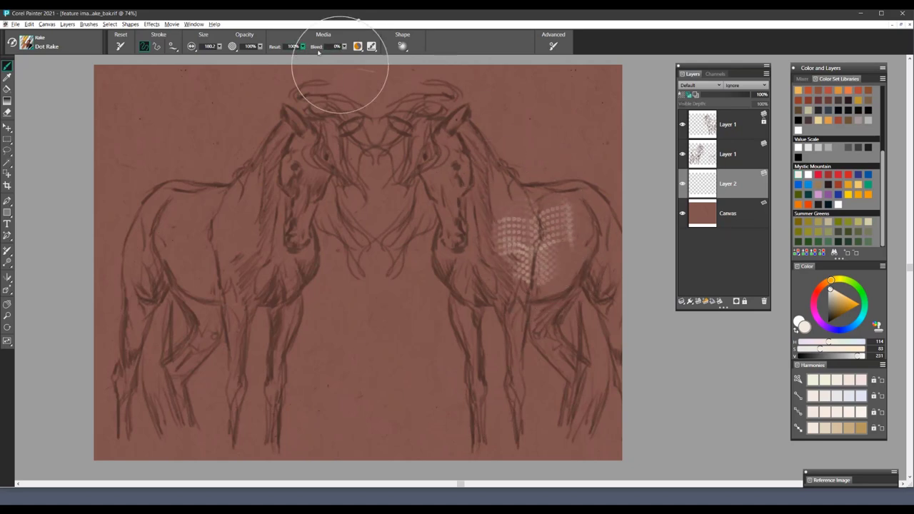
left_click_drag(345, 49, 439, 49)
mouse_move(303, 47)
left_mouse_down()
mouse_move(303, 56)
mouse_move(259, 56)
left_mouse_up()
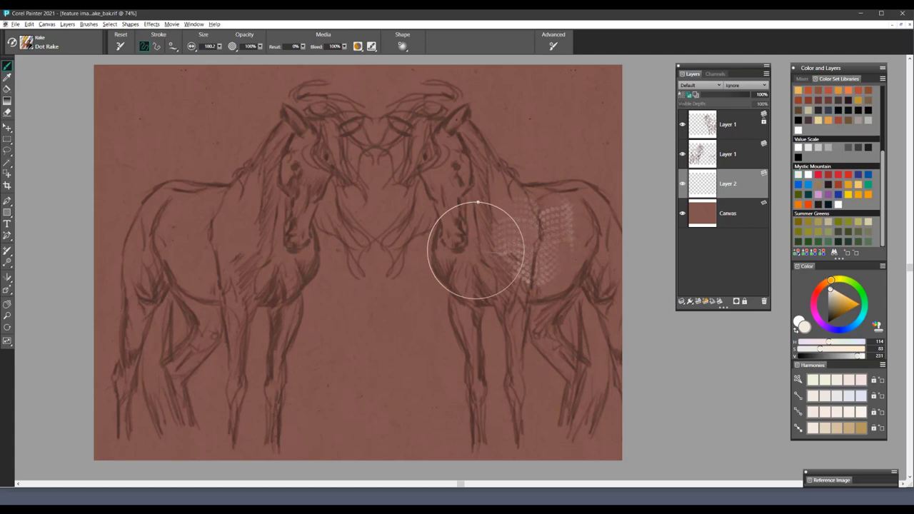
left_click(121, 45)
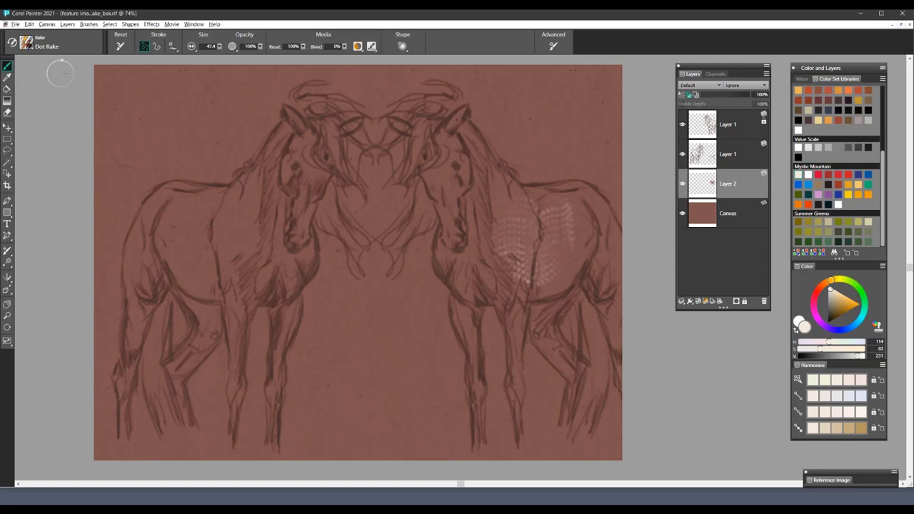
- Switch to the Fern Rake variant and paint curved off-white fern fronds in the space between the horses and over the right horse's front leg
left_click(138, 164)
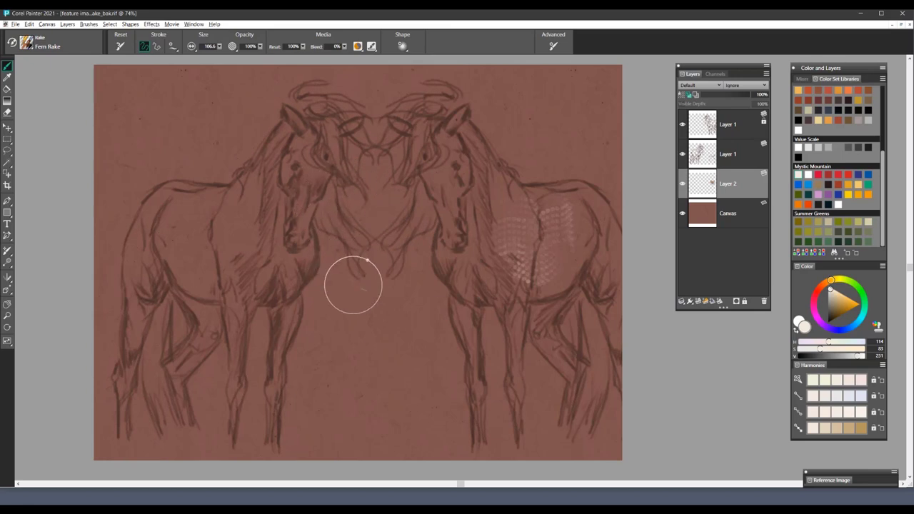
mouse_move(367, 292)
left_mouse_down()
mouse_move(404, 325)
mouse_move(392, 345)
mouse_move(430, 351)
left_mouse_up()
left_click_drag(391, 303, 452, 329)
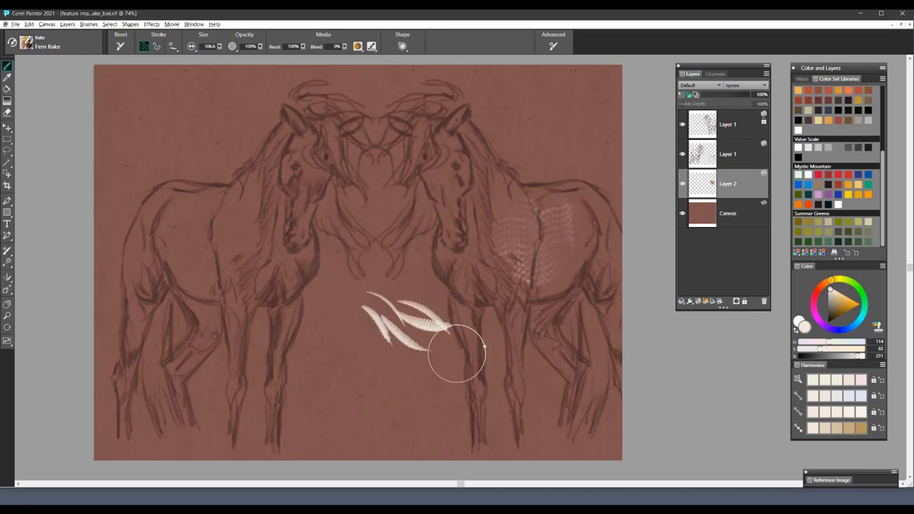
left_click_drag(374, 329, 430, 383)
left_click_drag(412, 353, 465, 394)
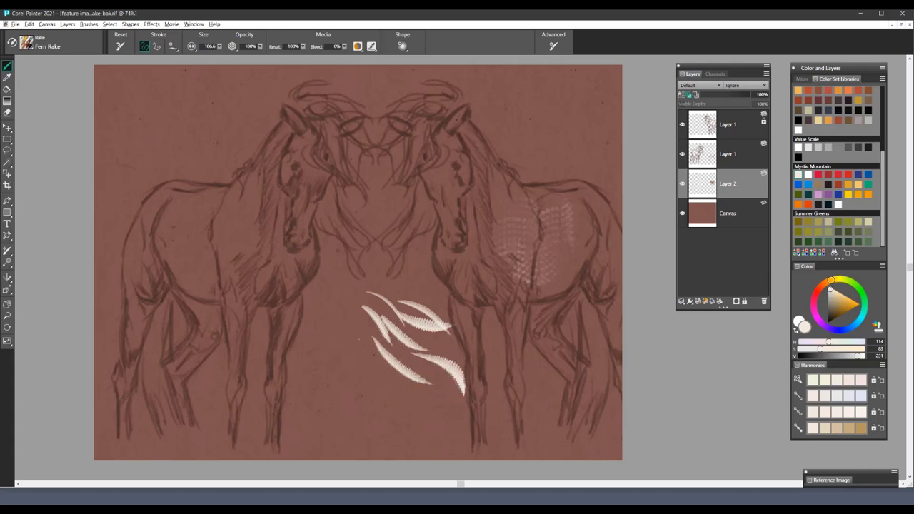
left_click_drag(370, 338, 373, 396)
left_click_drag(344, 348, 347, 400)
mouse_move(350, 314)
left_mouse_down()
mouse_move(357, 292)
mouse_move(439, 304)
left_mouse_up()
mouse_move(383, 317)
left_mouse_down()
mouse_move(417, 305)
mouse_move(451, 323)
left_mouse_up()
mouse_move(364, 257)
left_mouse_down()
mouse_move(437, 252)
mouse_move(509, 358)
left_mouse_up()
left_click_drag(460, 325, 505, 375)
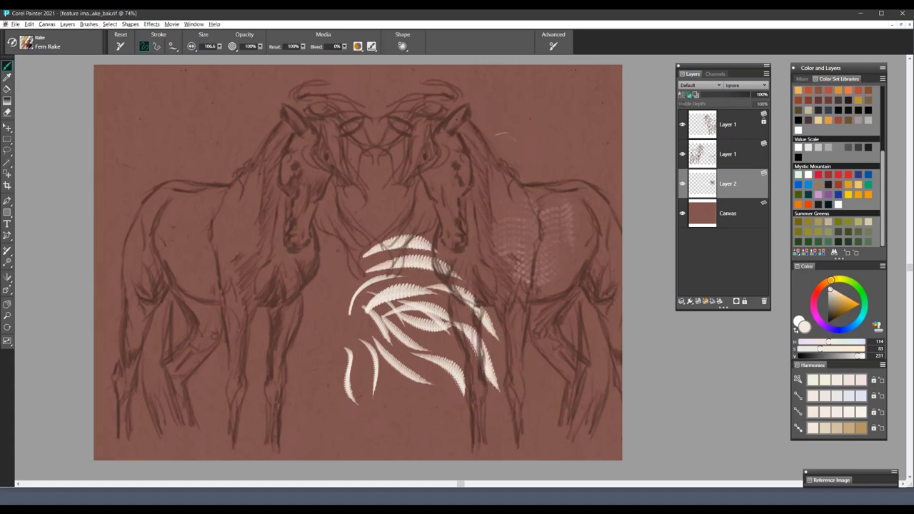
- Paint thin wavy lines above the right horse's back and broad fern strokes across its head, neck and body
left_click_drag(554, 166, 560, 172)
left_click_drag(546, 120, 559, 137)
left_click_drag(546, 220, 496, 288)
left_click_drag(508, 150, 437, 216)
left_click_drag(505, 174, 459, 247)
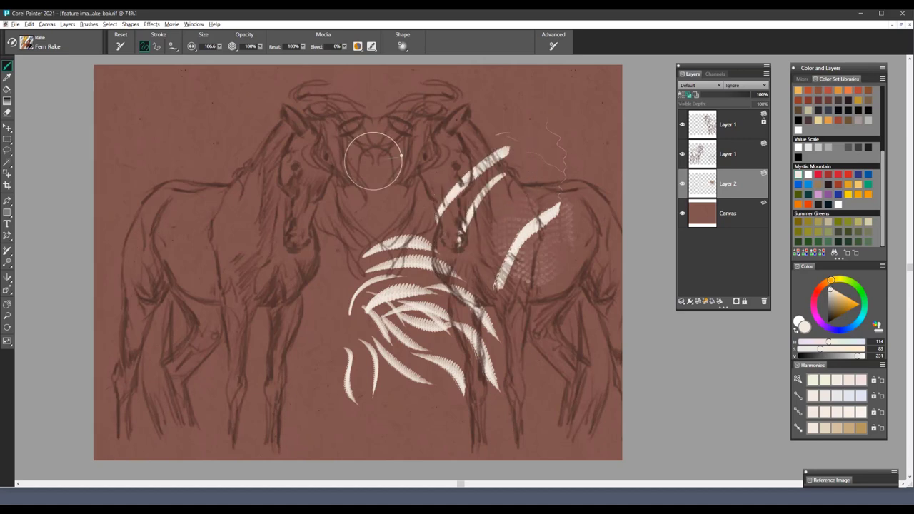
- Paint further Fern Rake strokes across the horses and the space between them, then clear Layer 2
mouse_move(317, 127)
left_mouse_down()
mouse_move(417, 122)
mouse_move(429, 130)
left_mouse_up()
left_click_drag(373, 183, 432, 186)
mouse_move(368, 213)
left_mouse_down()
mouse_move(418, 178)
mouse_move(421, 159)
left_mouse_up()
left_click_drag(386, 228, 516, 247)
mouse_move(455, 266)
left_mouse_down()
mouse_move(520, 298)
mouse_move(543, 446)
left_mouse_up()
key("Delete")
key("ctrl+d")
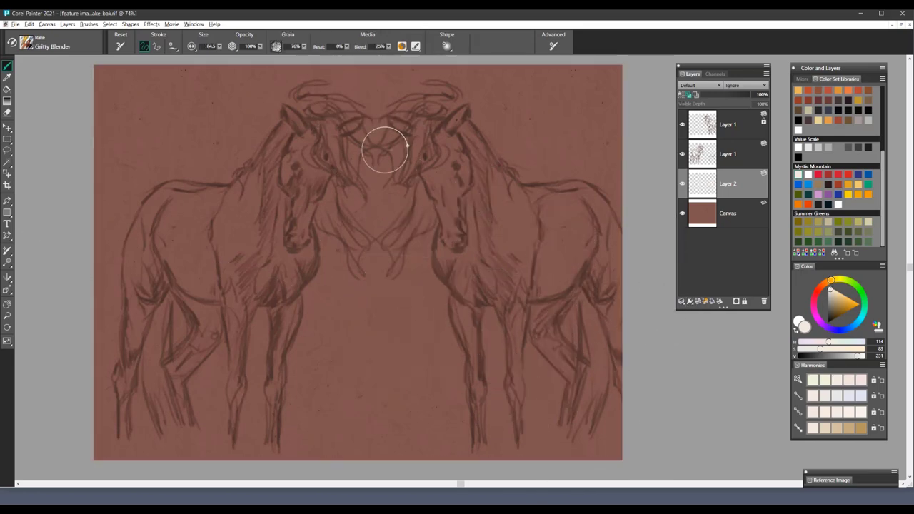
- Paint an off-white patch between the horses with the Gritty Blender at Resat 100%, reset the variant, and clear Layer 2
left_click_drag(367, 308, 400, 286)
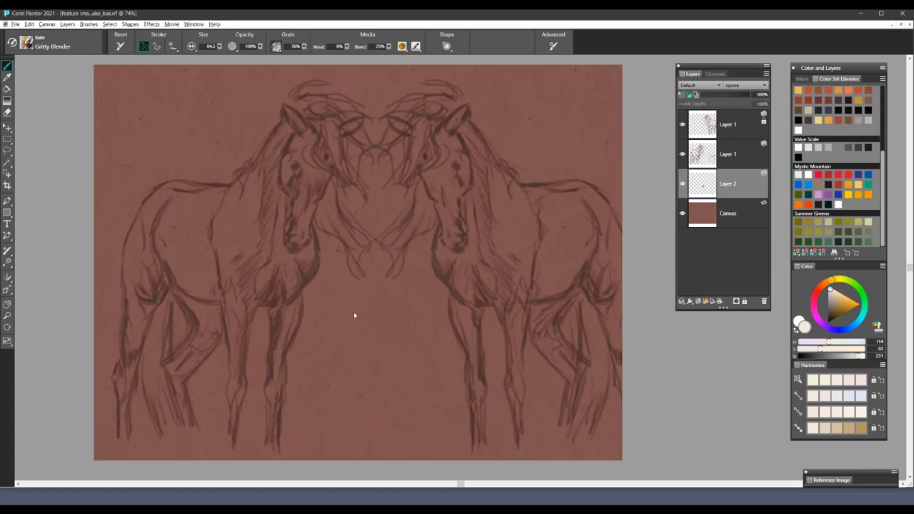
left_click_drag(348, 48, 391, 55)
mouse_move(357, 336)
left_mouse_down()
mouse_move(377, 325)
mouse_move(352, 316)
mouse_move(373, 347)
mouse_move(424, 333)
left_mouse_up()
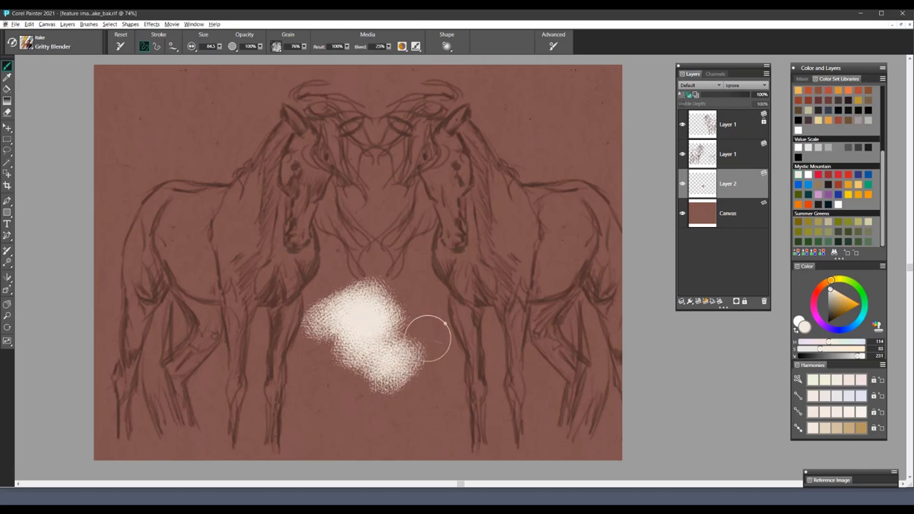
left_click(120, 47)
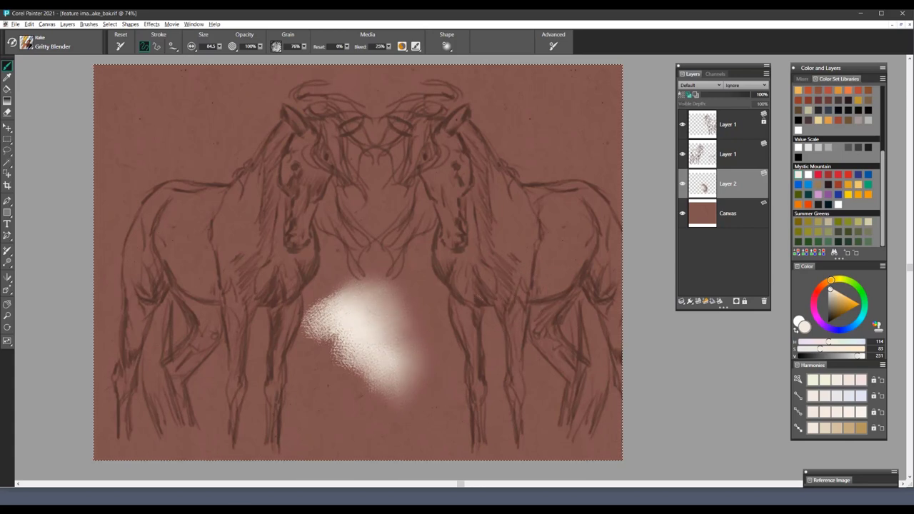
key("ctrl+z")
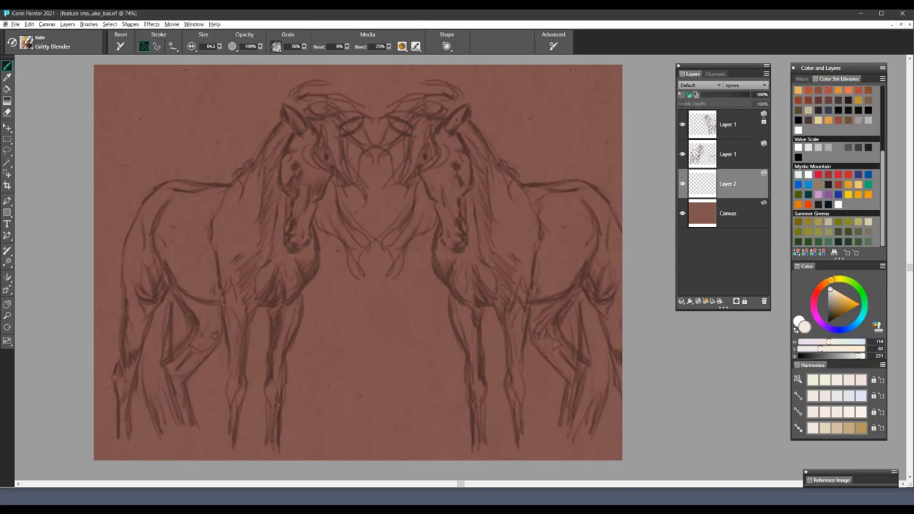
- Switch to the Gritty Hatch variant and paint off-white hatched texture between the horses at size 239.9
mouse_move(364, 321)
left_mouse_down()
mouse_move(368, 299)
mouse_move(312, 342)
left_mouse_up()
left_click_drag(379, 337, 437, 304)
mouse_move(384, 353)
left_mouse_down()
mouse_move(391, 348)
mouse_move(398, 362)
mouse_move(370, 339)
left_mouse_up()
mouse_move(351, 378)
left_mouse_down()
mouse_move(338, 408)
mouse_move(449, 396)
mouse_move(463, 348)
mouse_move(487, 362)
mouse_move(454, 365)
left_mouse_up()
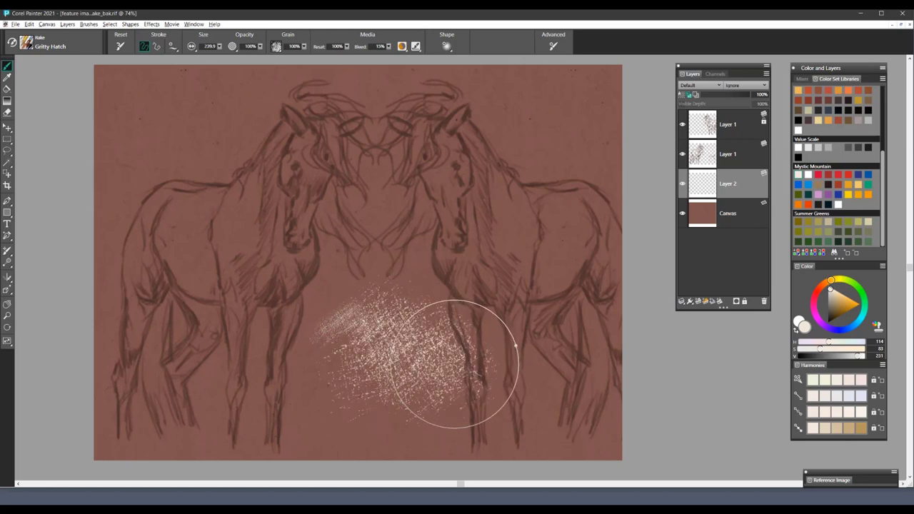
- Review the Gritty Hatch size and angle settings, extend the hatching upward between the horses, and clear Layer 2
left_click(192, 47)
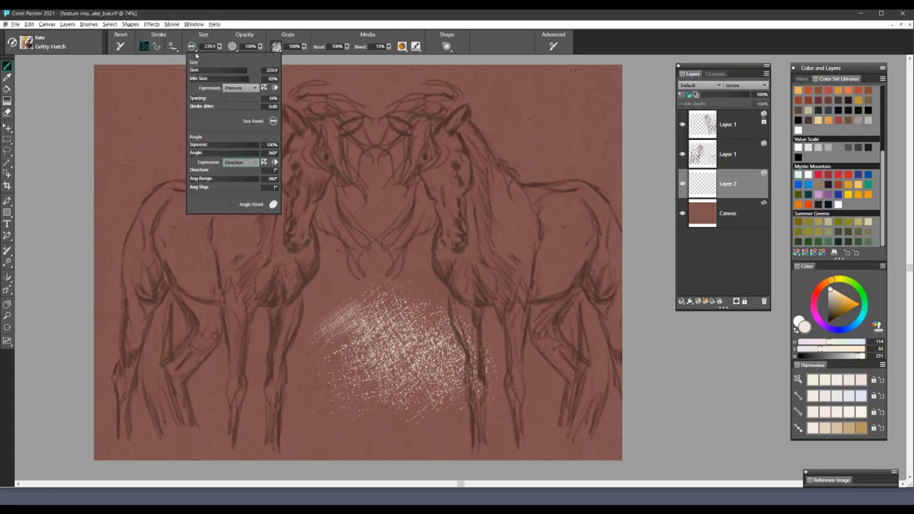
left_click(383, 295)
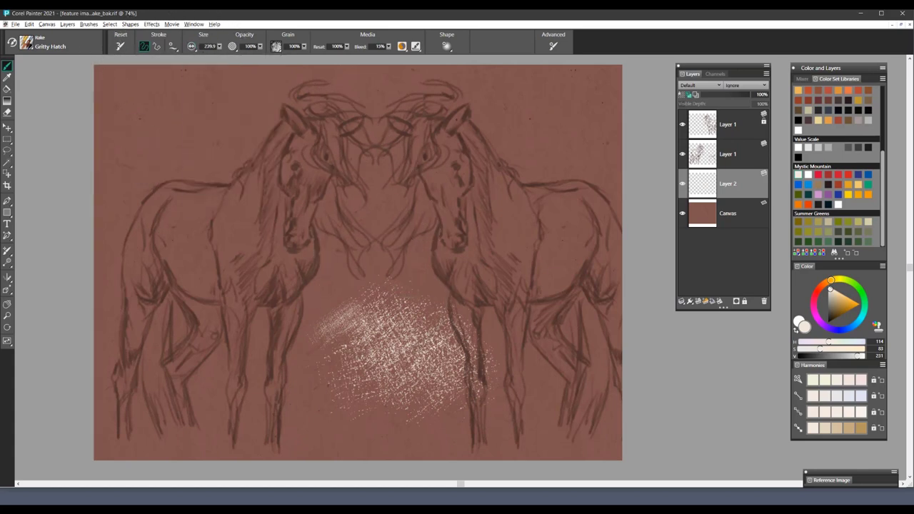
mouse_move(381, 295)
left_mouse_down()
mouse_move(377, 280)
mouse_move(381, 299)
left_mouse_up()
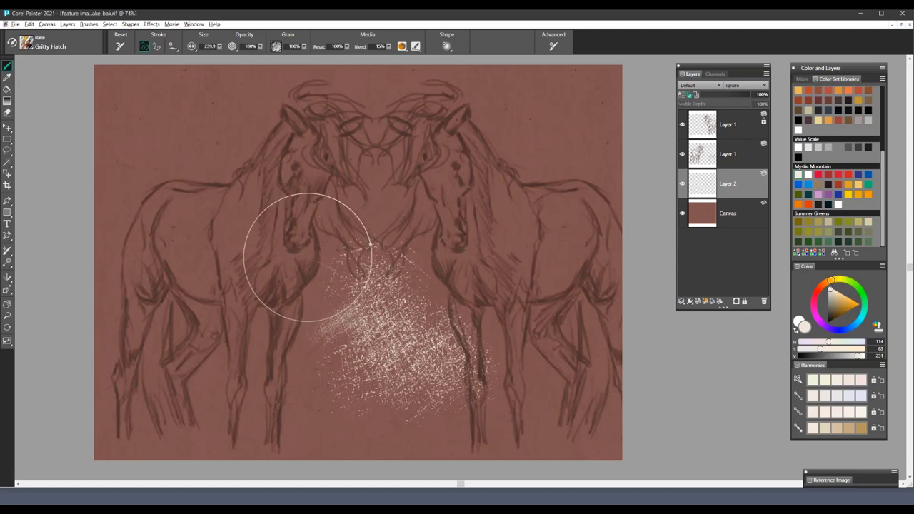
key("ctrl+a")
key("Delete")
key("ctrl+d")
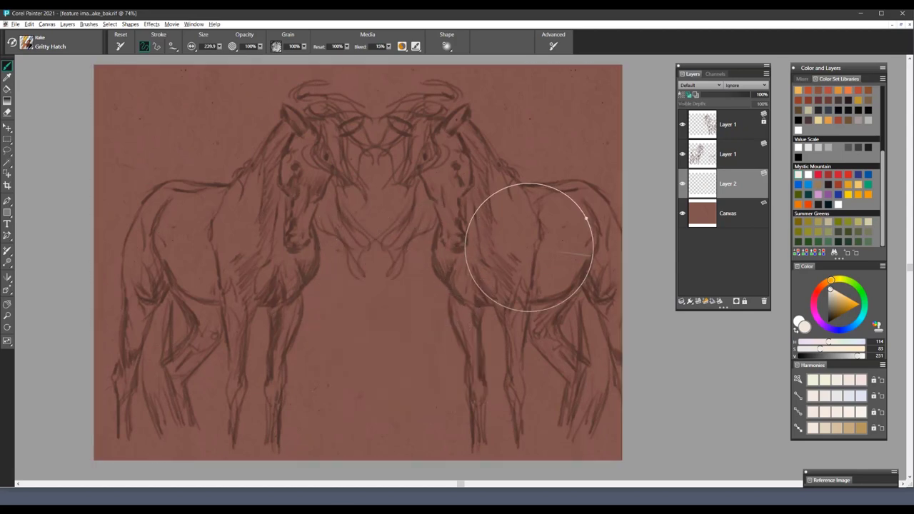
- Paint off-white Gritty Hatch texture over the right horse's chest and belly, reducing the brush size to 96.4
left_click_drag(487, 233, 508, 251)
mouse_move(508, 251)
left_mouse_down()
mouse_move(535, 254)
mouse_move(545, 240)
mouse_move(572, 240)
left_mouse_up()
mouse_move(547, 269)
left_mouse_down()
mouse_move(564, 270)
mouse_move(530, 278)
mouse_move(563, 265)
left_mouse_up()
left_click_drag(502, 277, 506, 286)
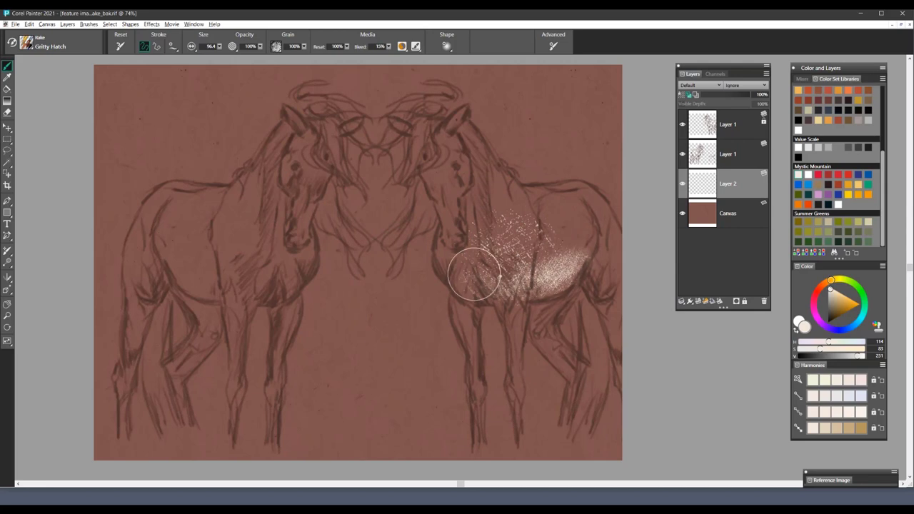
- Choose progressively darker greys, shade the right horse's belly and hindquarters with Gritty Hatch, and clear Layer 2
left_click(833, 308)
left_click(828, 307)
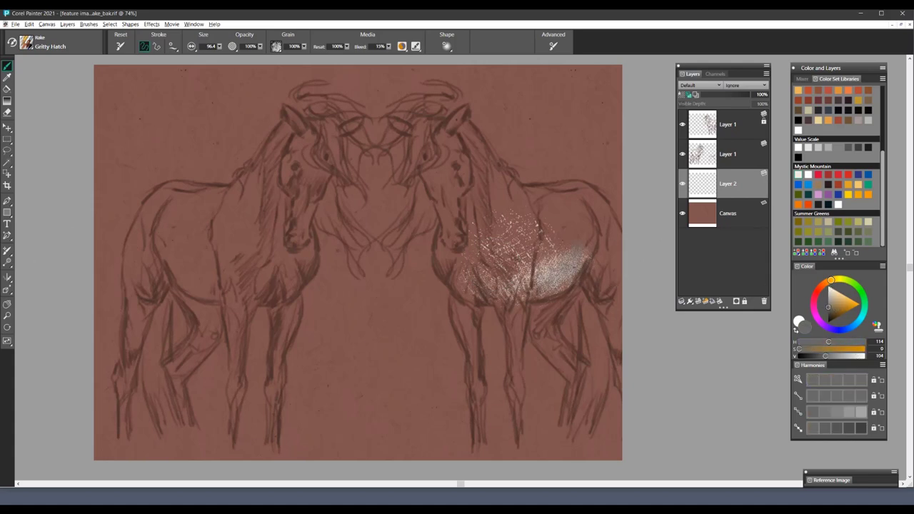
left_click(828, 315)
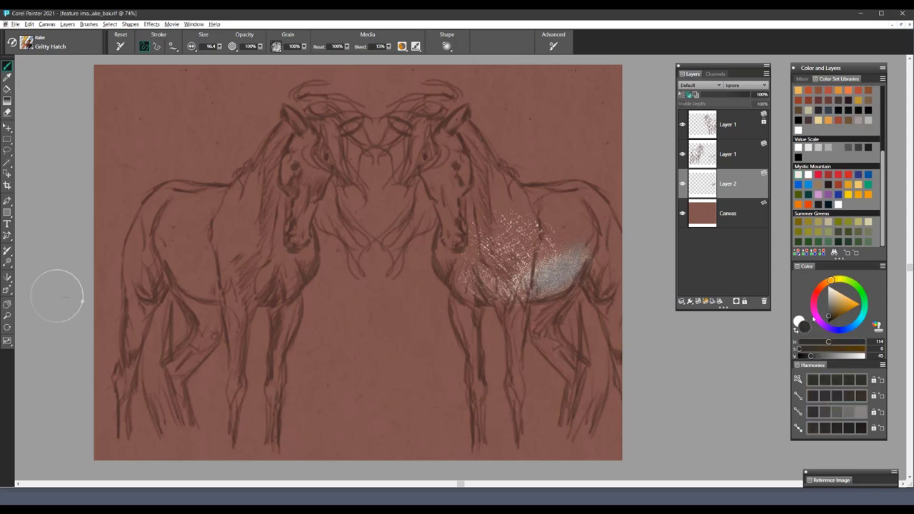
mouse_move(547, 287)
left_mouse_down()
mouse_move(578, 255)
mouse_move(508, 287)
left_mouse_up()
left_click_drag(595, 245, 605, 287)
mouse_move(529, 270)
left_mouse_down()
mouse_move(493, 286)
mouse_move(507, 256)
mouse_move(527, 279)
left_mouse_up()
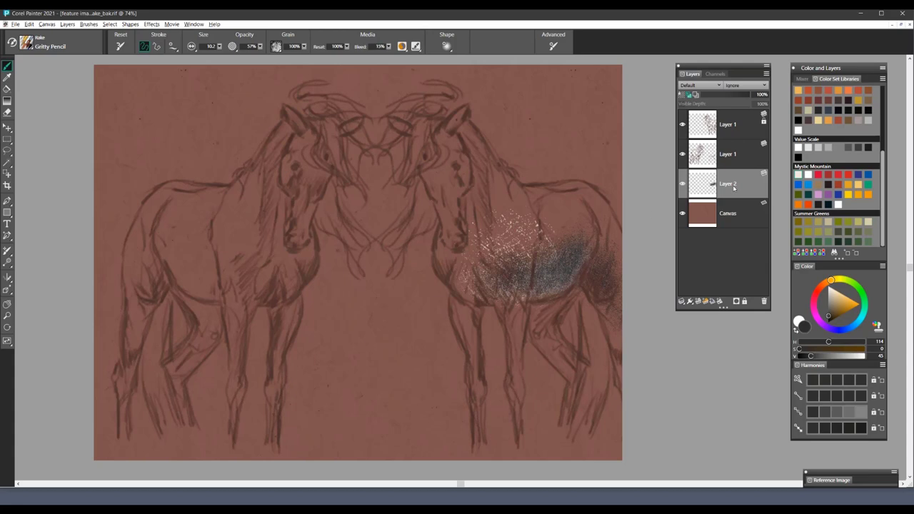
key("ctrl+a")
key("Delete")
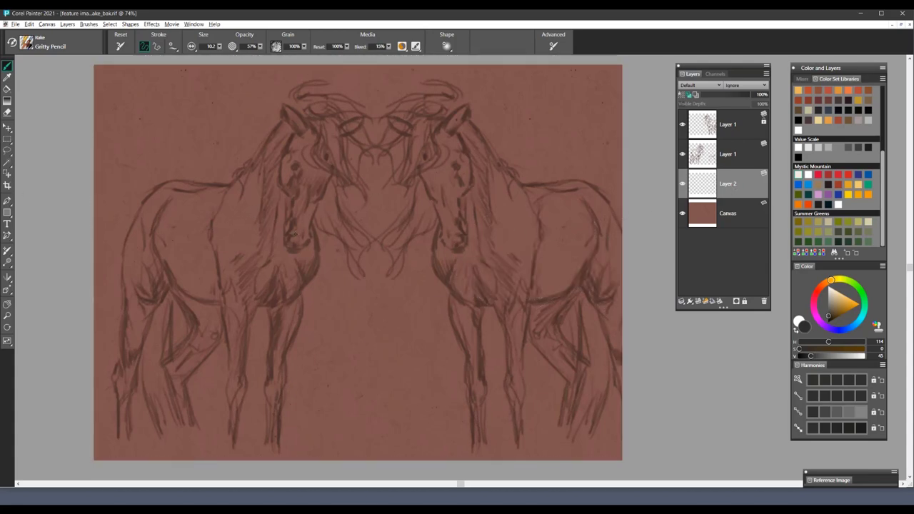
- Sample dark brown from the left horse's muzzle and draw short diagonal Gritty Pencil lines between the horses
left_click(294, 235, "alt")
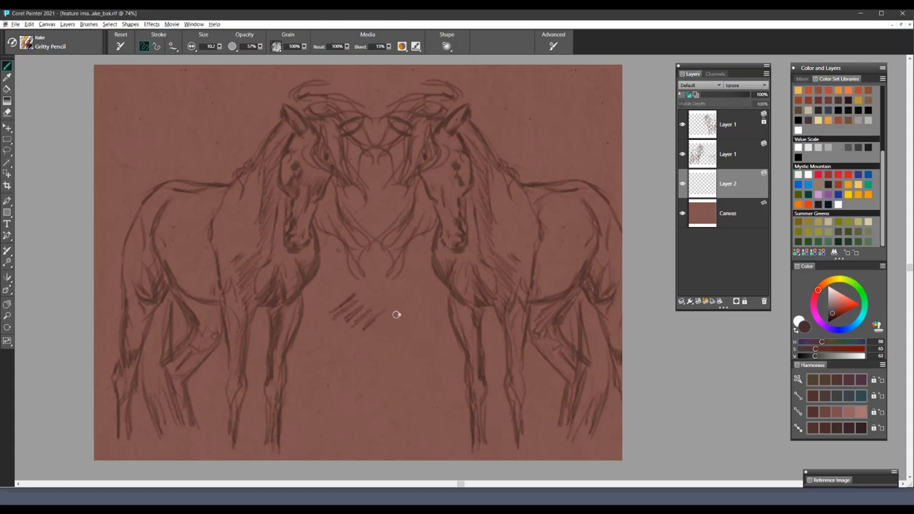
left_click_drag(396, 315, 375, 330)
left_click_drag(399, 326, 383, 340)
- Pick a salmon colour and scribble zigzag Gritty Pencil lines over and below the brown hatching
left_click(848, 297)
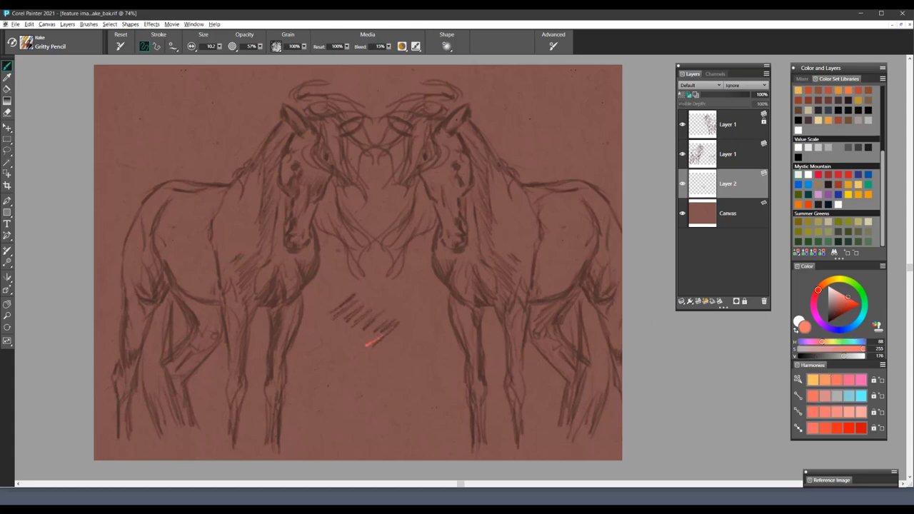
left_click_drag(400, 309, 394, 352)
left_click_drag(350, 311, 378, 336)
left_click_drag(357, 366, 400, 382)
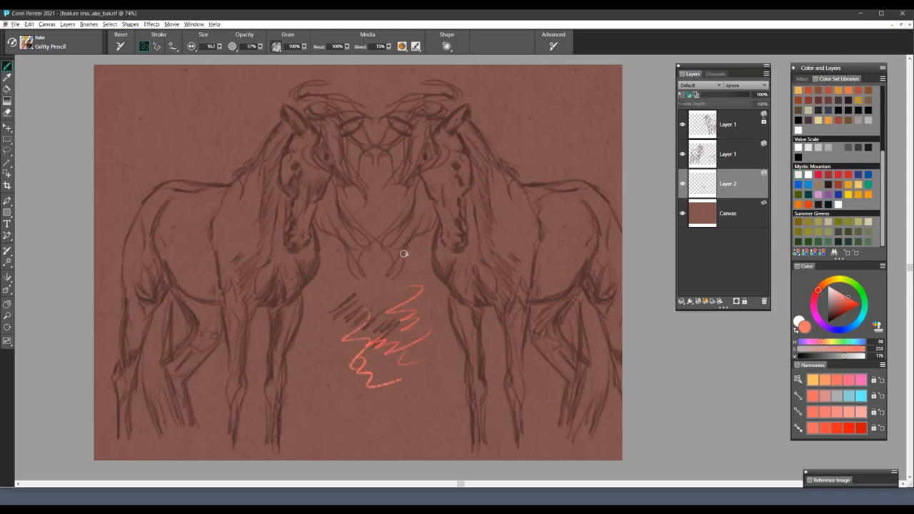
- Apply a dab stencil to the Gritty Pencil with Paper as its source and test it above the right horse's back
left_click(447, 47)
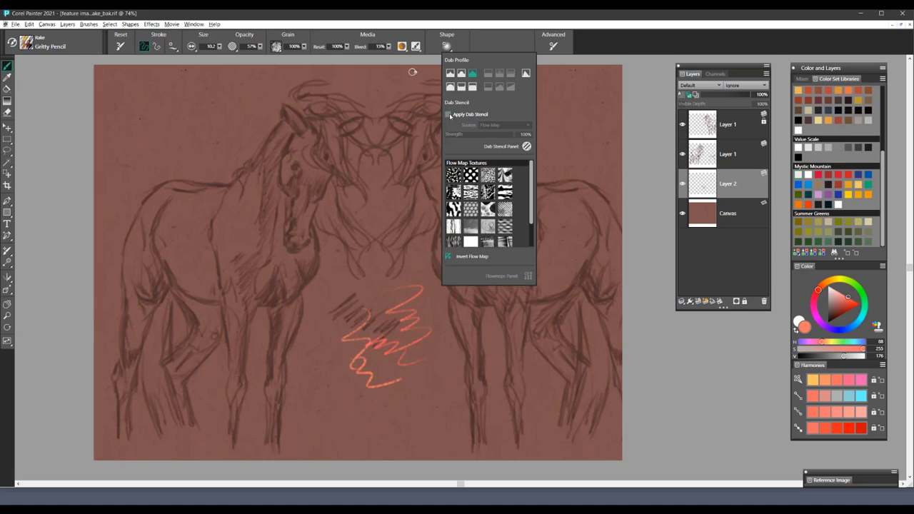
left_click(449, 115)
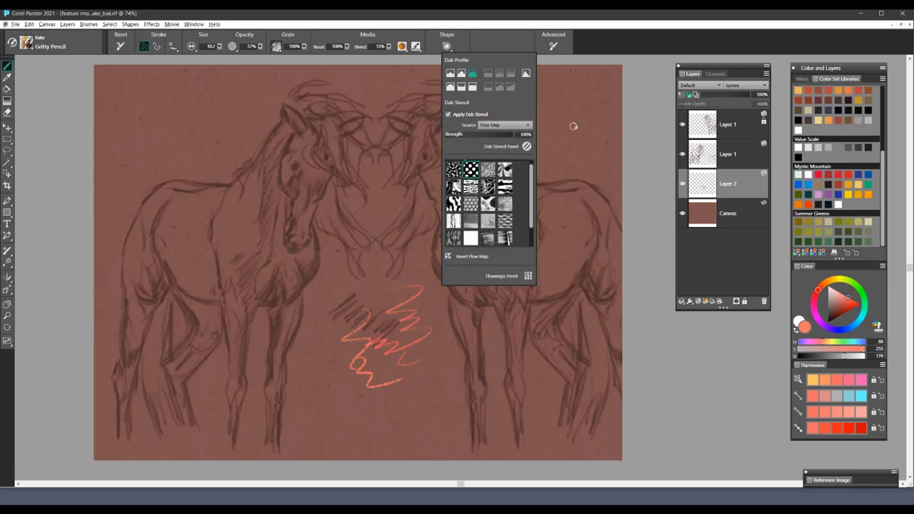
left_click(503, 126)
left_click(500, 134)
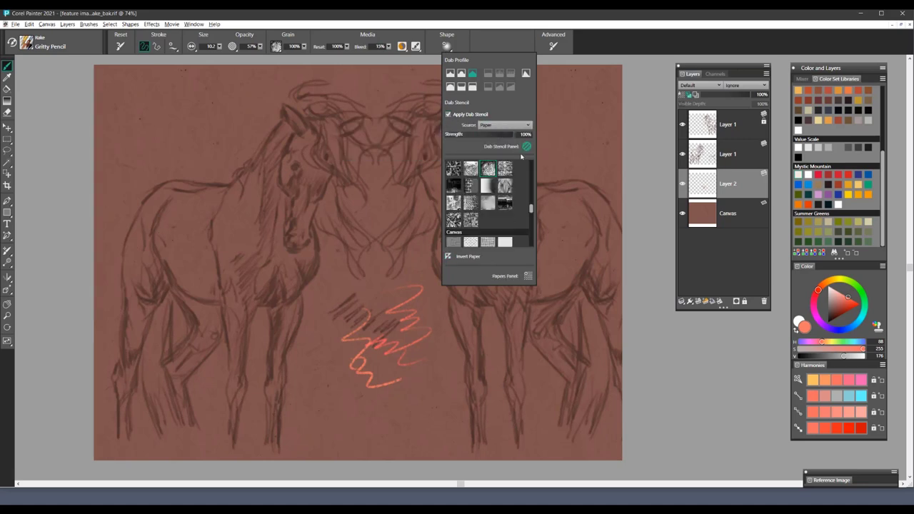
left_click(585, 123)
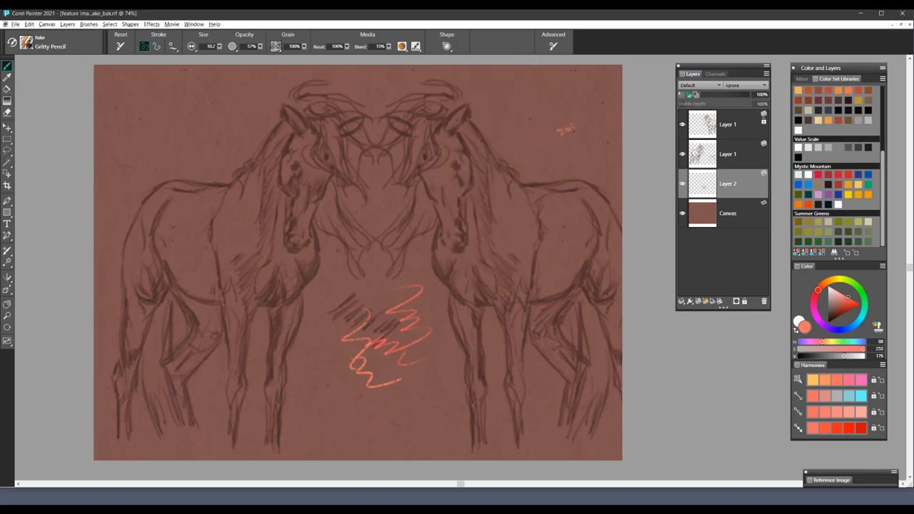
- Enlarge the Gritty Pencil to 169.7 and paint grainy salmon patches around the right horse, adding lighter pink above its back
mouse_move(526, 123)
left_mouse_down()
mouse_move(543, 113)
mouse_move(589, 123)
mouse_move(538, 131)
mouse_move(552, 134)
left_mouse_up()
mouse_move(457, 242)
left_mouse_down()
mouse_move(500, 250)
mouse_move(543, 243)
mouse_move(550, 286)
left_mouse_up()
left_click_drag(445, 329, 527, 378)
left_click_drag(472, 398, 414, 420)
left_click(842, 294)
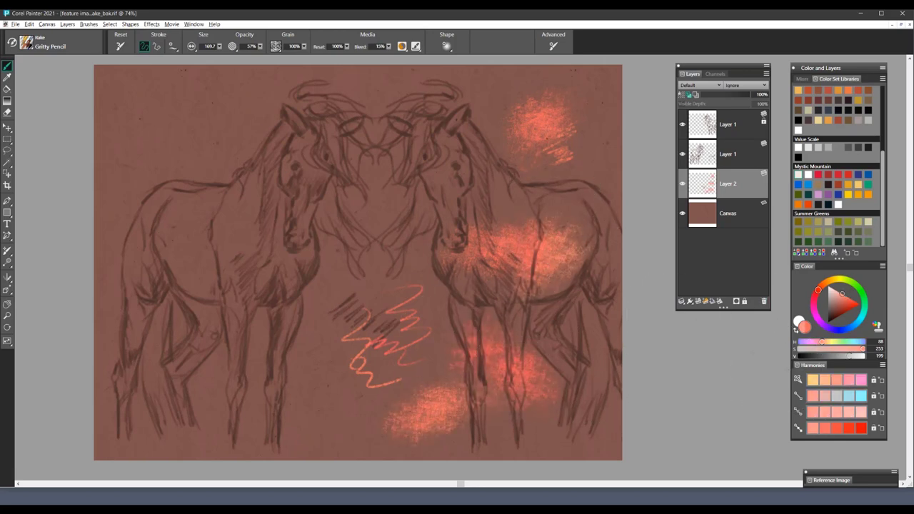
mouse_move(557, 146)
left_mouse_down()
mouse_move(525, 137)
mouse_move(520, 159)
left_mouse_up()
- Reset the Gritty Pencil, choose white for thin highlight lines on both horses, and clear Layer 2
left_click(121, 48)
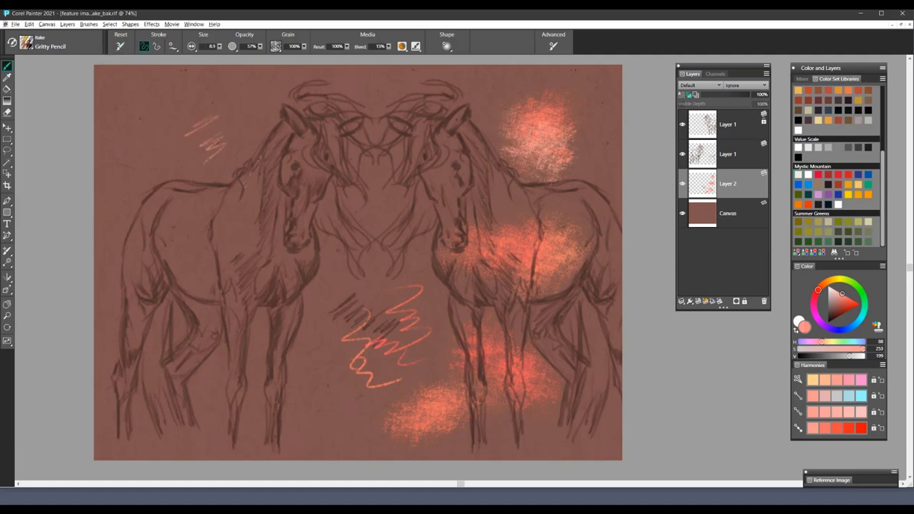
left_click_drag(842, 304, 792, 274)
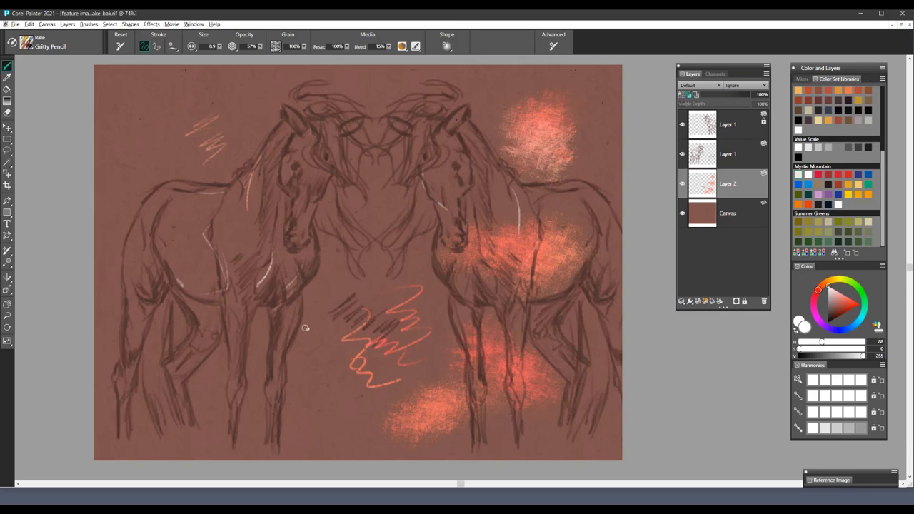
key("ctrl+a")
key("Delete")
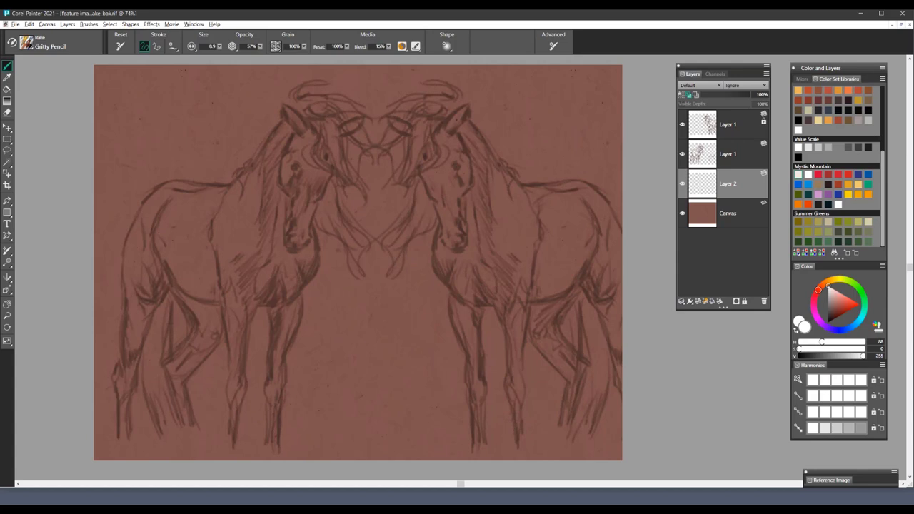
- Switch to the Gritty Shader variant and paint white over the left horse's shoulder and barrel
left_click_drag(248, 221, 227, 231)
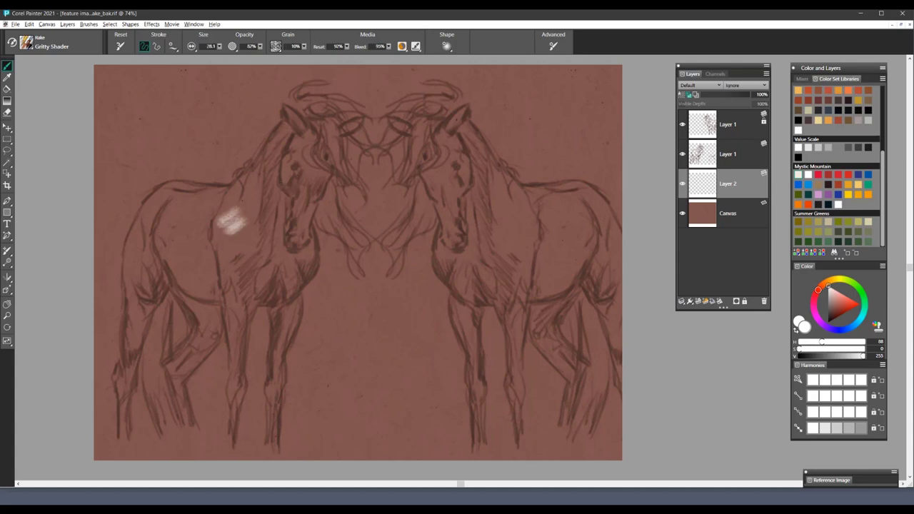
left_click_drag(243, 232, 227, 255)
left_click_drag(255, 202, 236, 232)
mouse_move(175, 205)
left_mouse_down()
mouse_move(178, 242)
mouse_move(210, 229)
mouse_move(186, 250)
mouse_move(202, 268)
mouse_move(180, 277)
mouse_move(166, 230)
mouse_move(172, 252)
mouse_move(175, 214)
mouse_move(197, 187)
mouse_move(190, 266)
mouse_move(236, 268)
mouse_move(250, 214)
mouse_move(229, 271)
mouse_move(257, 207)
mouse_move(233, 202)
mouse_move(247, 212)
left_mouse_up()
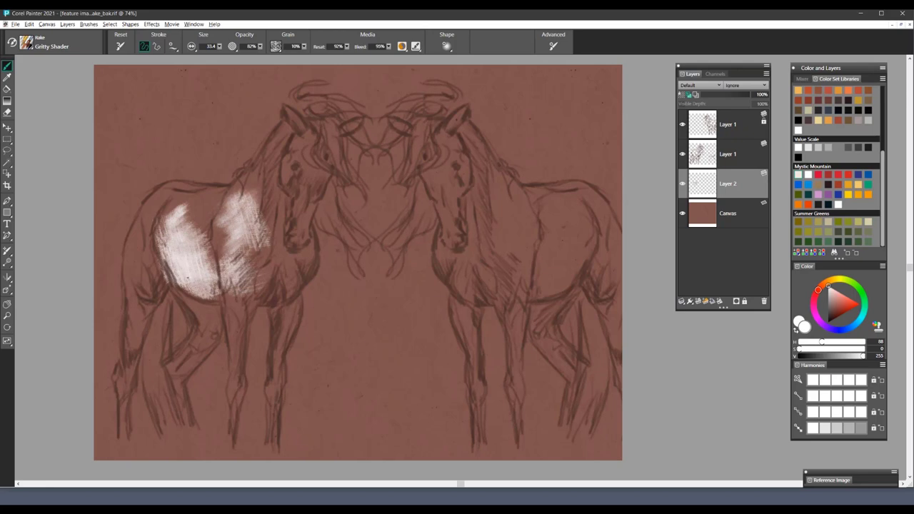
- Blend the white paint on the left horse's barrel and shoulder with the Gritty Shader, sampling pale tones from the painting
mouse_move(191, 277)
left_mouse_down()
mouse_move(178, 283)
mouse_move(210, 297)
left_mouse_up()
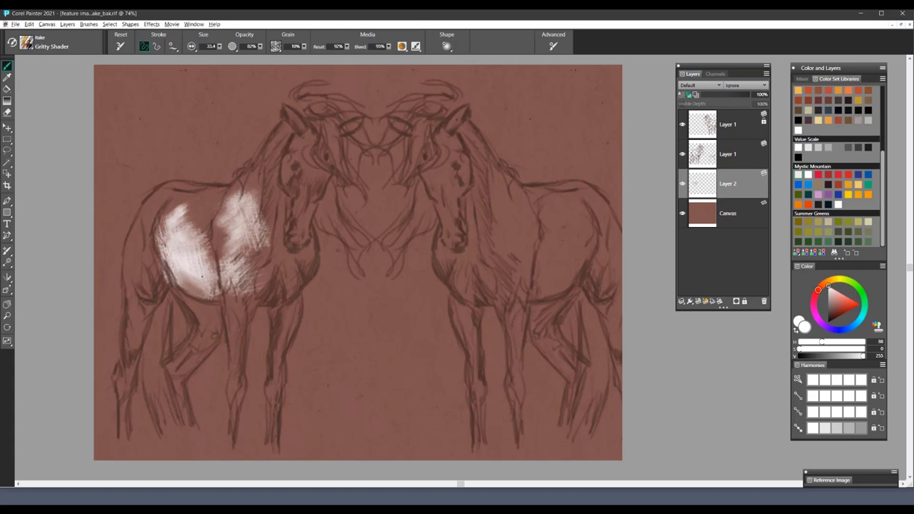
mouse_move(177, 270)
left_mouse_down()
mouse_move(164, 236)
mouse_move(170, 222)
mouse_move(217, 276)
mouse_move(203, 286)
mouse_move(185, 281)
mouse_move(193, 287)
left_mouse_up()
left_click(237, 309, "alt")
left_click(188, 249, "alt")
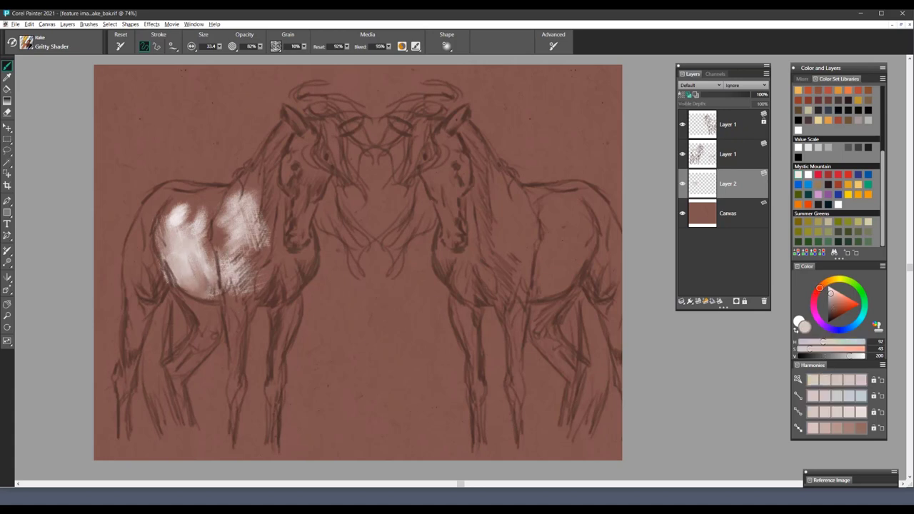
mouse_move(183, 233)
left_mouse_down()
mouse_move(177, 214)
mouse_move(167, 213)
left_mouse_up()
left_click_drag(229, 223, 224, 248)
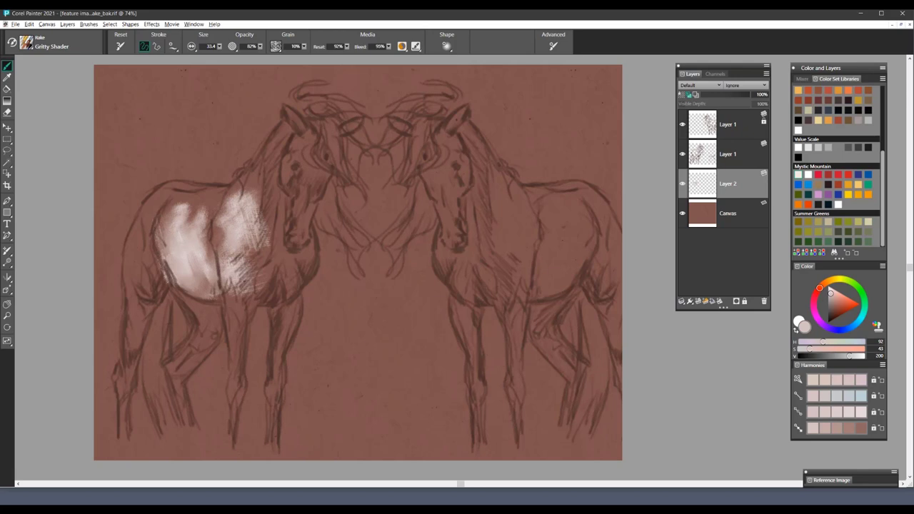
left_click_drag(247, 260, 258, 291)
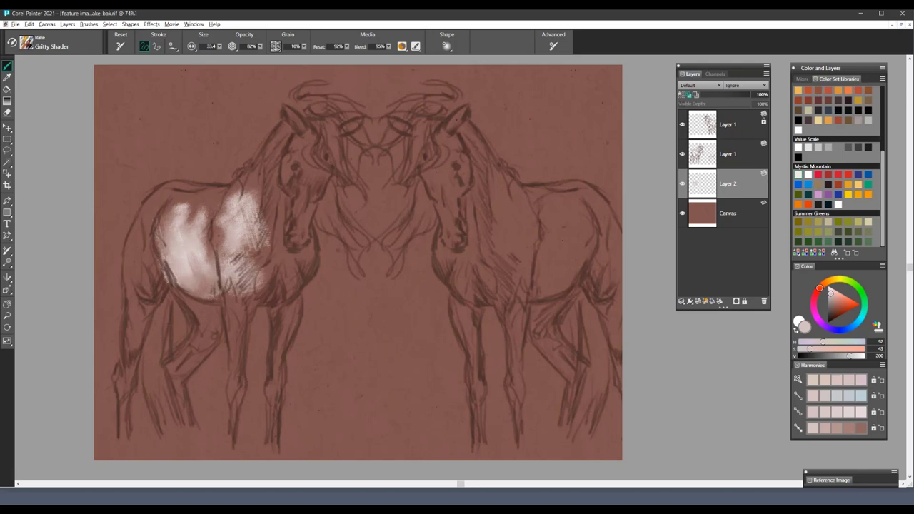
mouse_move(223, 248)
left_mouse_down()
mouse_move(226, 261)
mouse_move(309, 245)
left_mouse_up()
- Choose dark blue and paint with the Gritty Shader at size 147.3 over the left horse's shoulder and the right horse's body
left_click(841, 195)
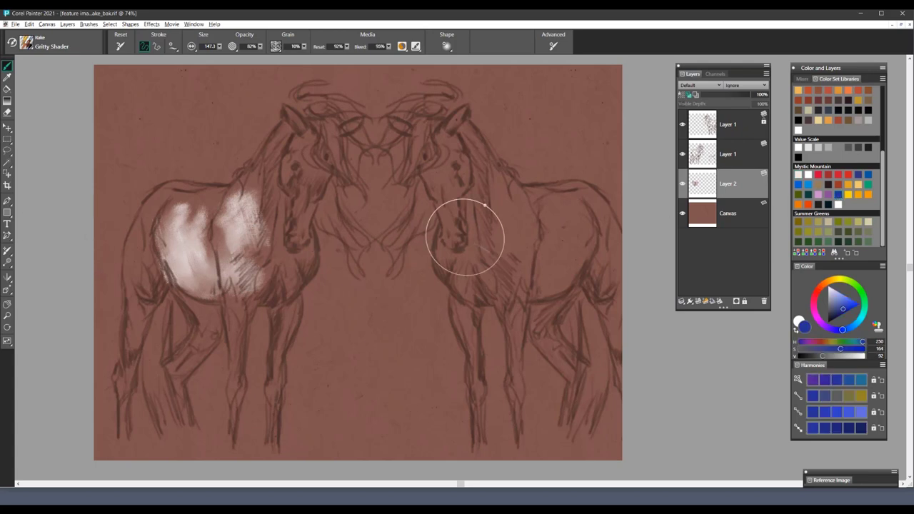
mouse_move(243, 230)
left_mouse_down()
mouse_move(233, 260)
mouse_move(265, 260)
left_mouse_up()
mouse_move(550, 214)
left_mouse_down()
mouse_move(564, 249)
mouse_move(536, 247)
mouse_move(560, 275)
left_mouse_up()
left_click_drag(508, 260, 493, 280)
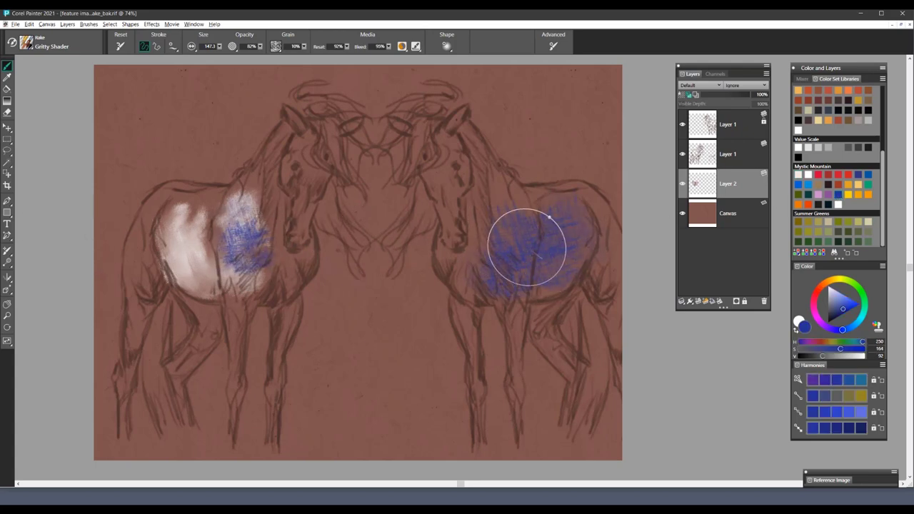
left_click_drag(475, 175, 465, 197)
mouse_move(250, 210)
left_mouse_down()
mouse_move(200, 236)
mouse_move(184, 271)
left_mouse_up()
- Clear the white and blue paint from Layer 2
key("ctrl+a")
key("Delete")
key("ctrl+d")
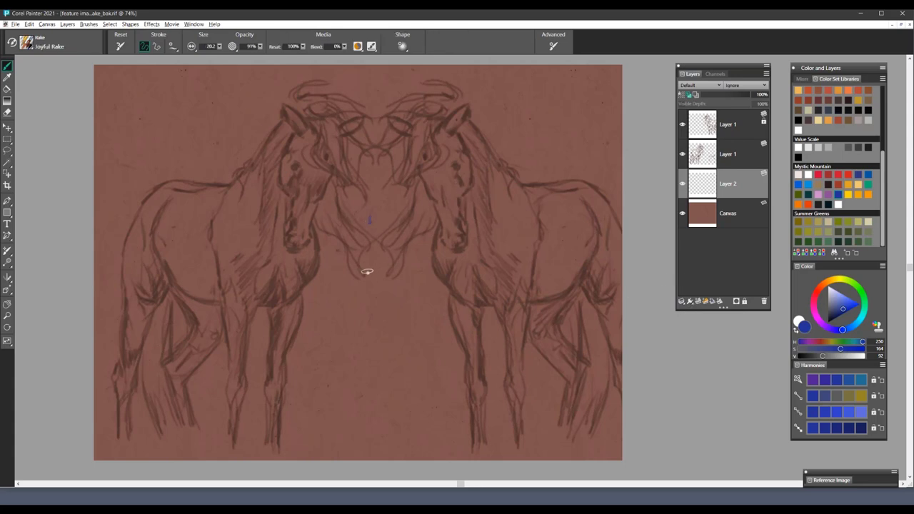
- Paint short blue Joyful Rake strokes between and around the horses, and check the brush's advanced shape and media controls
left_click_drag(365, 269, 363, 259)
left_click_drag(394, 249, 406, 245)
left_click(554, 47)
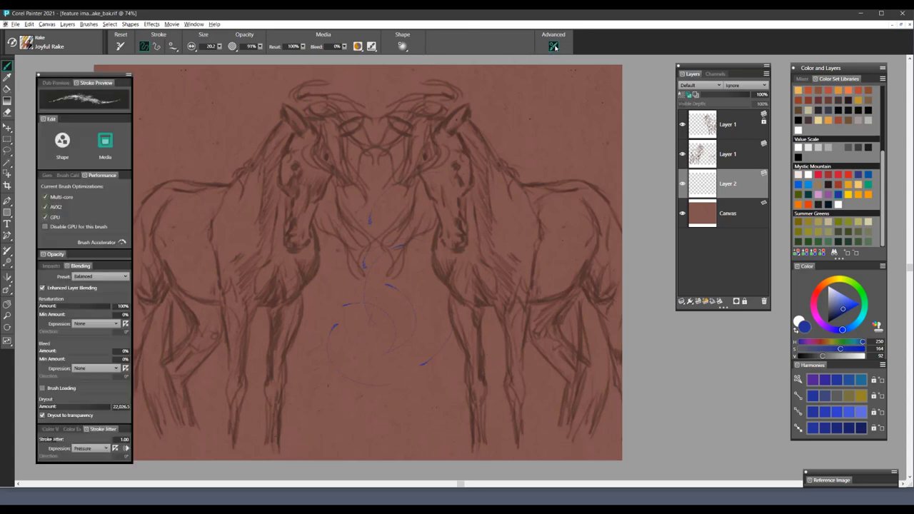
left_click(109, 145)
left_click(553, 46)
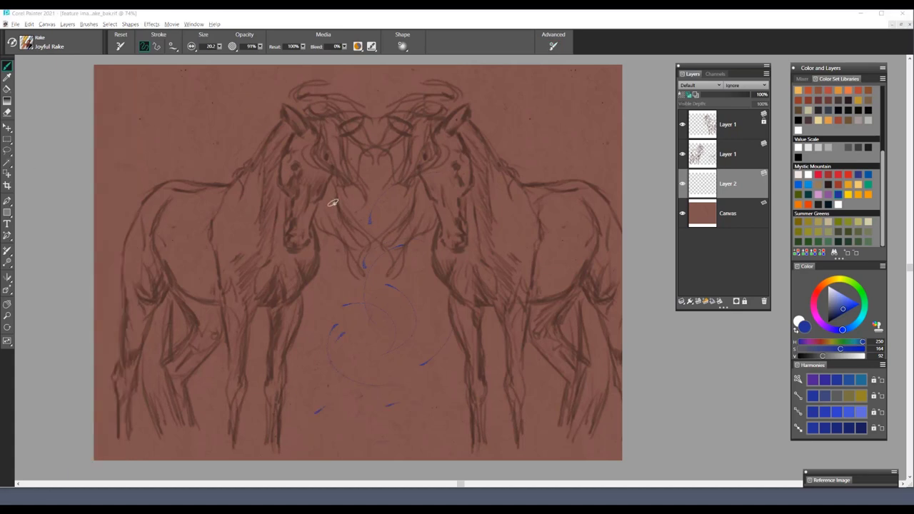
left_click_drag(205, 101, 211, 109)
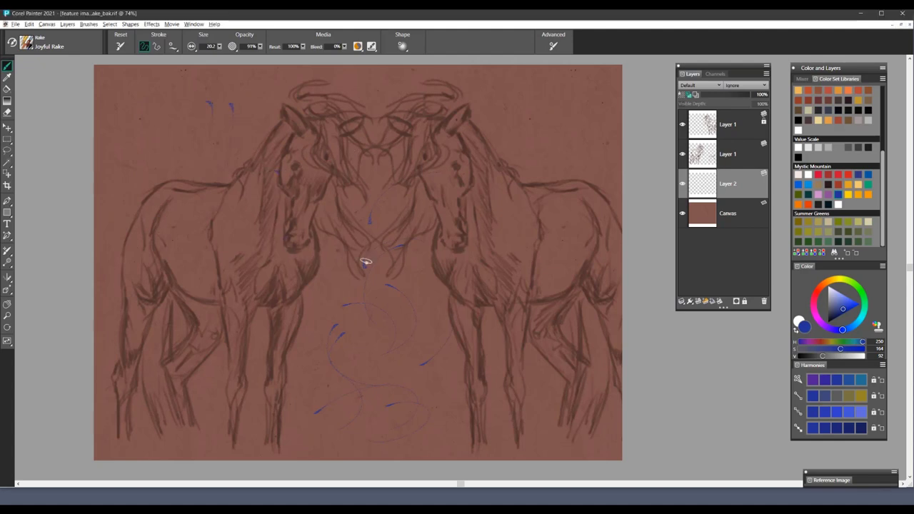
left_click_drag(411, 226, 401, 234)
- Choose white and paint loose curved Joyful Rake strokes on the right horse's neck and above its back
left_click_drag(840, 305, 829, 287)
mouse_move(499, 187)
left_mouse_down()
mouse_move(477, 244)
mouse_move(491, 240)
left_mouse_up()
mouse_move(509, 141)
left_mouse_down()
mouse_move(535, 102)
mouse_move(536, 142)
left_mouse_up()
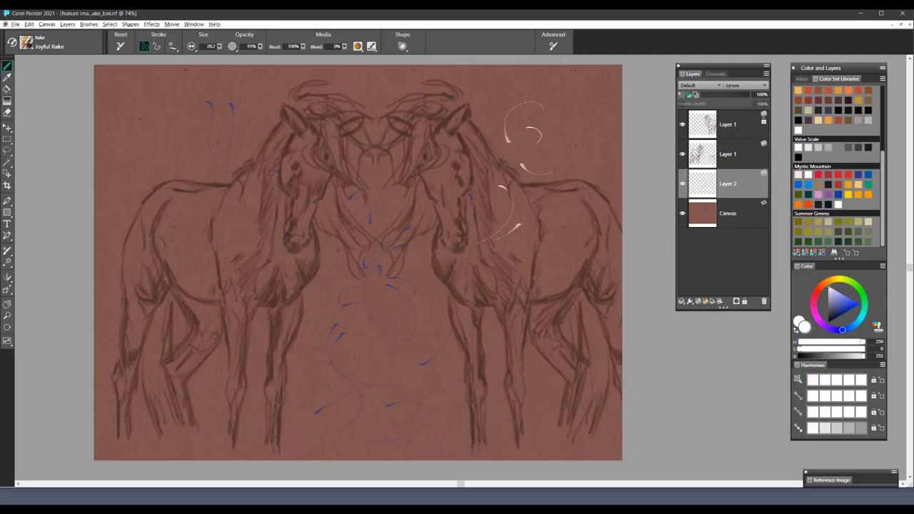
left_click_drag(550, 111, 535, 168)
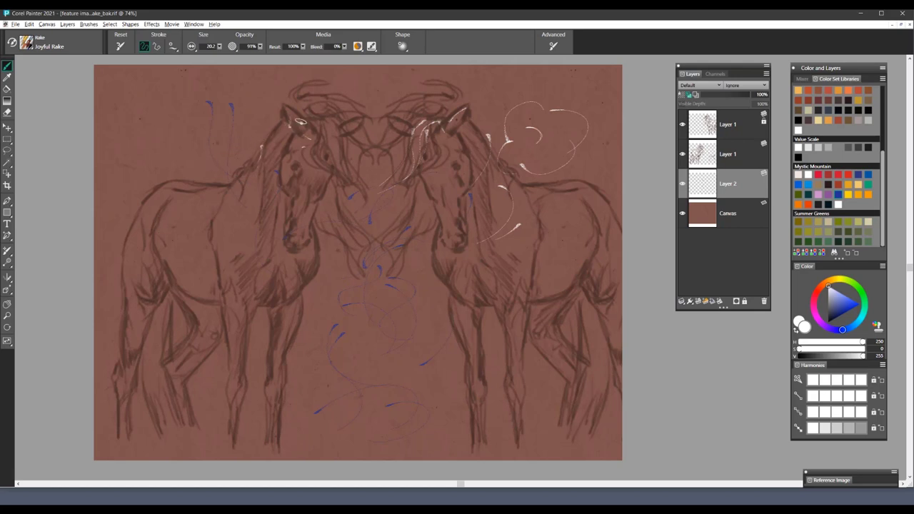
- Paint white Joyful Rake highlights along the left horse's face, throat, chest and forelegs
left_click_drag(344, 193, 337, 203)
left_click_drag(279, 366, 276, 386)
left_click_drag(228, 310, 230, 334)
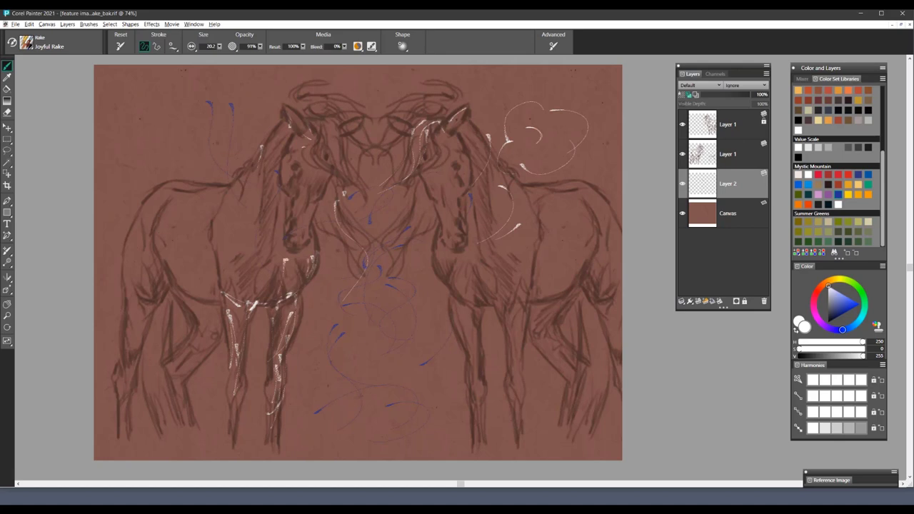
left_click_drag(291, 208, 289, 216)
left_click_drag(299, 197, 296, 205)
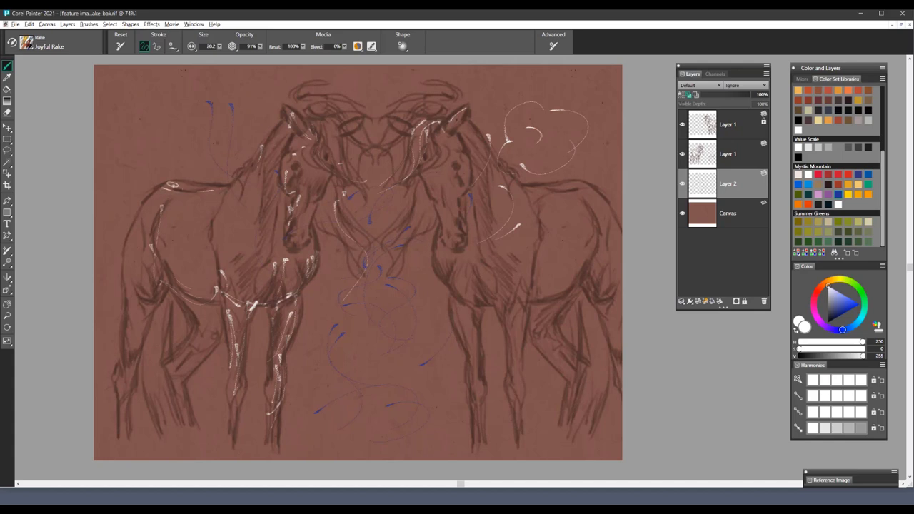
- Add white Joyful Rake highlights to the left horse's hindquarters, hind leg, back and shoulder, and to the right horse's muzzle and neck
left_click_drag(115, 261, 128, 220)
left_click_drag(180, 310, 175, 360)
left_click_drag(218, 332, 183, 370)
left_click_drag(217, 290, 185, 267)
left_click_drag(184, 190, 227, 200)
left_click_drag(235, 220, 229, 258)
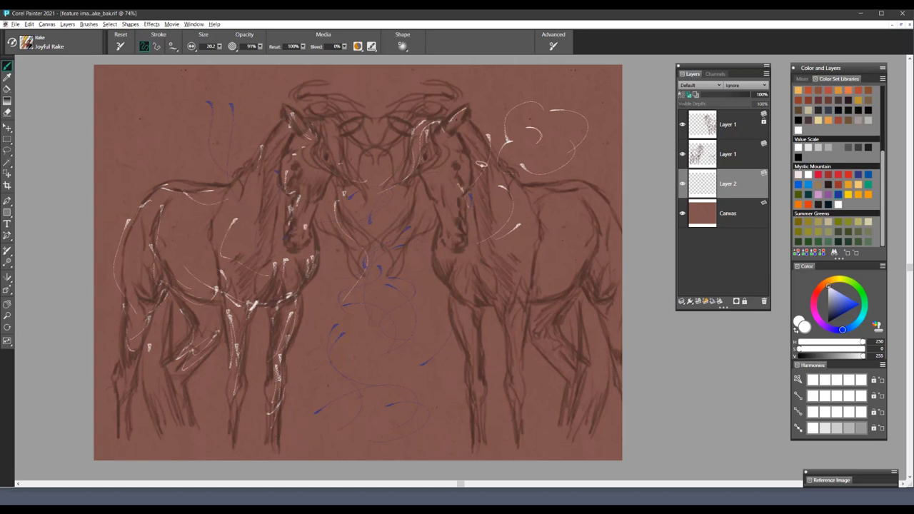
left_click_drag(457, 239, 436, 251)
left_click_drag(518, 223, 499, 242)
- Paint long white stem-like Joyful Rake strokes in the open area between the two horses
mouse_move(362, 246)
left_mouse_down()
mouse_move(397, 245)
mouse_move(397, 351)
left_mouse_up()
mouse_move(393, 271)
left_mouse_down()
mouse_move(415, 352)
mouse_move(392, 381)
left_mouse_up()
mouse_move(415, 282)
left_mouse_down()
mouse_move(422, 290)
mouse_move(389, 410)
left_mouse_up()
left_click_drag(450, 308, 401, 411)
mouse_move(479, 321)
left_mouse_down()
mouse_move(483, 365)
mouse_move(431, 412)
left_mouse_up()
left_click_drag(334, 285, 365, 376)
mouse_move(478, 351)
left_mouse_down()
mouse_move(396, 212)
mouse_move(425, 308)
left_mouse_up()
left_click_drag(468, 236, 428, 368)
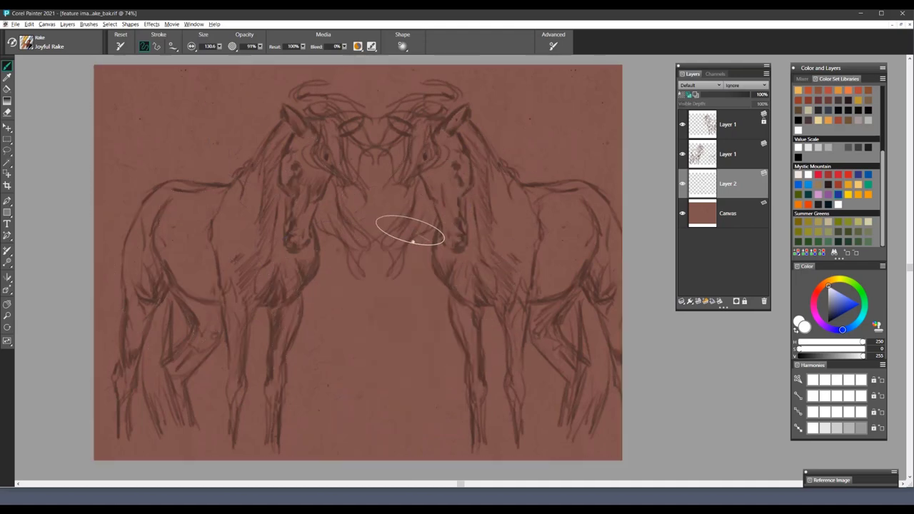
- Reduce the Joyful Rake to size 86.2 and paint a cluster of tall white stems fanning out between the horses
key("bracketleft")
key("bracketleft")
key("bracketleft")
mouse_move(413, 270)
left_mouse_down()
mouse_move(410, 325)
mouse_move(422, 376)
left_mouse_up()
left_click_drag(358, 300, 394, 420)
left_click_drag(386, 300, 402, 424)
left_click_drag(442, 314, 416, 427)
left_click_drag(432, 330, 417, 429)
left_click_drag(370, 235, 372, 432)
left_click_drag(372, 344, 395, 423)
mouse_move(487, 247)
left_mouse_down()
mouse_move(457, 353)
mouse_move(425, 415)
left_mouse_up()
mouse_move(492, 368)
left_mouse_down()
mouse_move(461, 382)
mouse_move(417, 454)
left_mouse_up()
left_click_drag(457, 364, 422, 436)
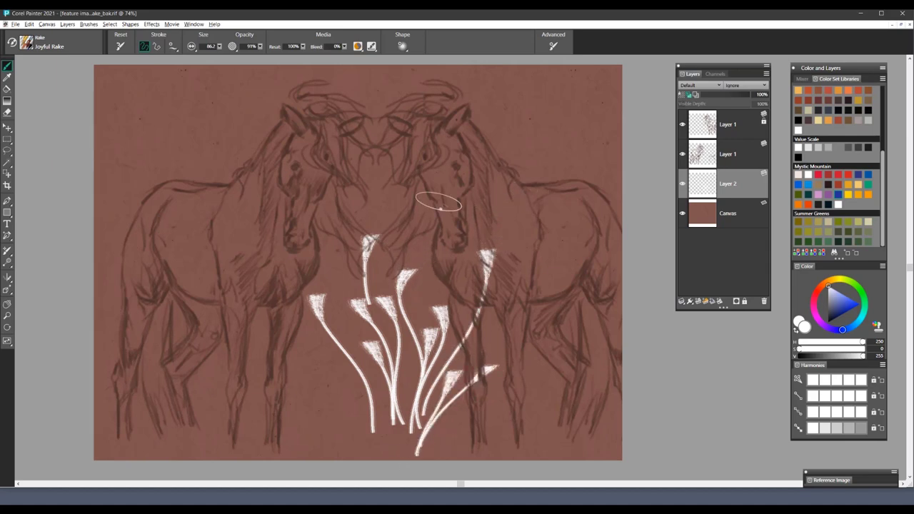
left_click_drag(547, 227, 463, 360)
left_click_drag(543, 352, 453, 440)
mouse_move(279, 323)
left_mouse_down()
mouse_move(318, 367)
mouse_move(361, 453)
left_mouse_up()
left_click_drag(349, 371, 389, 454)
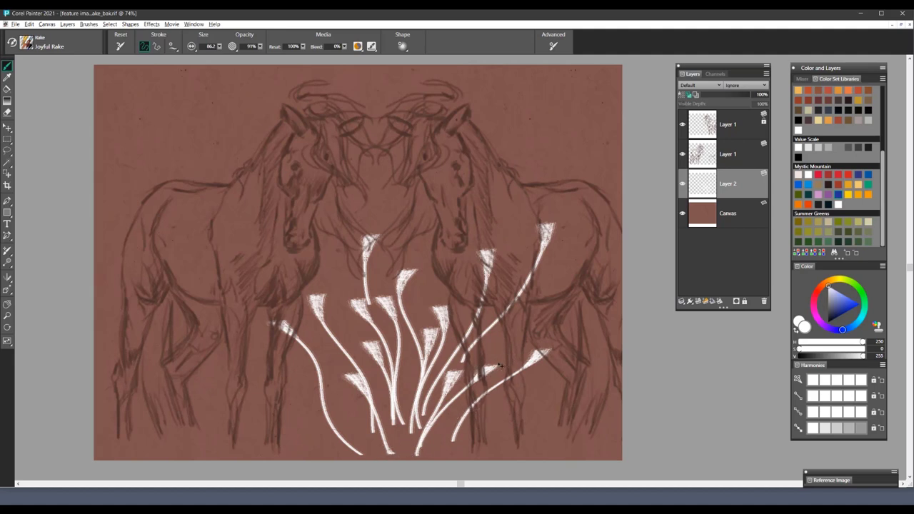
- Clear the white stem strokes from Layer 2
key("ctrl+a")
key("Delete")
key("ctrl+d")
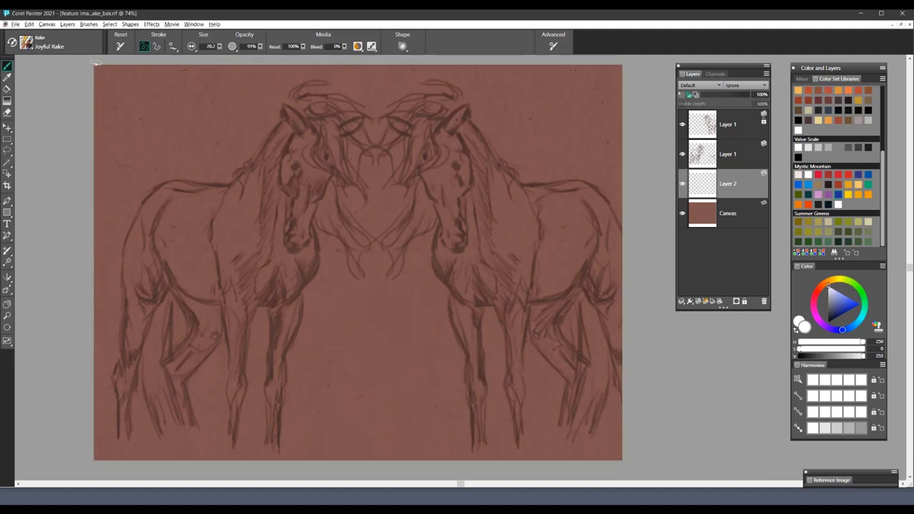
- Switch to the Lacy Hatch variant and hatch white over the left horse's barrel at size 89.5
left_click(157, 174)
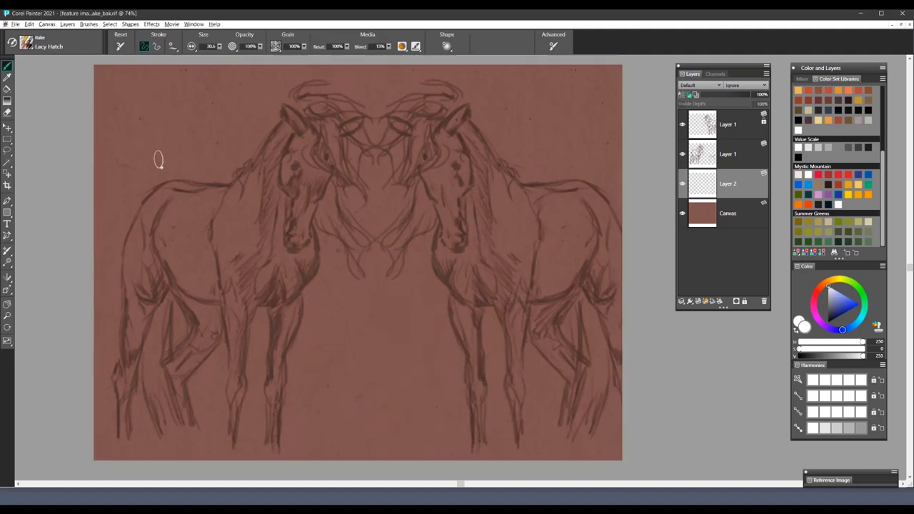
mouse_move(179, 212)
left_mouse_down()
mouse_move(159, 226)
mouse_move(208, 220)
mouse_move(167, 239)
mouse_move(197, 280)
mouse_move(218, 292)
left_mouse_up()
mouse_move(214, 250)
left_mouse_down()
mouse_move(250, 257)
mouse_move(214, 280)
mouse_move(180, 282)
left_mouse_up()
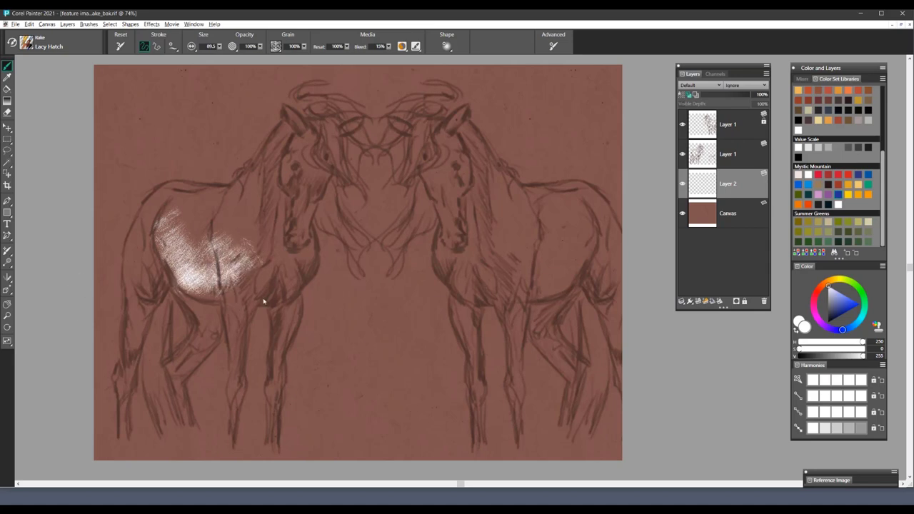
- Choose near-black and hatch with the Lacy Hatch over the right horse's belly and in a patch above its back
left_click(818, 204)
mouse_move(556, 270)
left_mouse_down()
mouse_move(515, 278)
mouse_move(591, 248)
mouse_move(558, 264)
mouse_move(527, 260)
left_mouse_up()
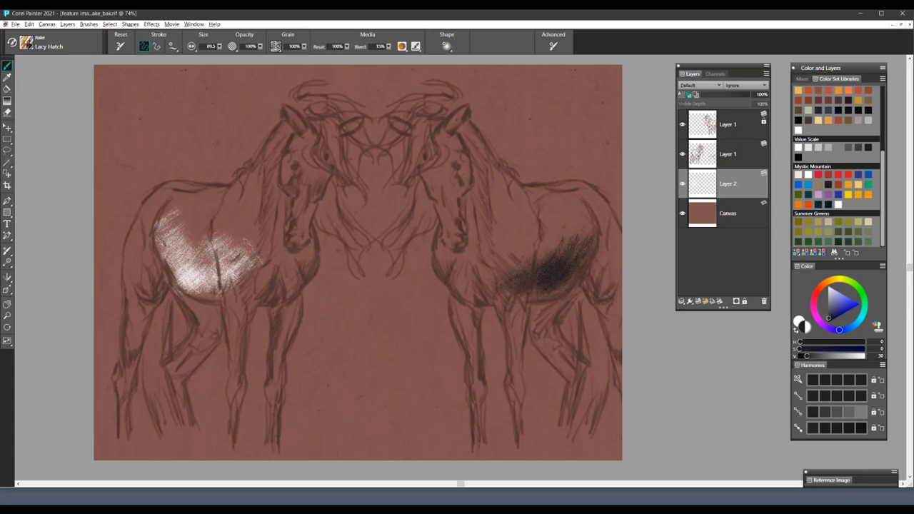
mouse_move(582, 252)
left_mouse_down()
mouse_move(581, 237)
mouse_move(579, 272)
left_mouse_up()
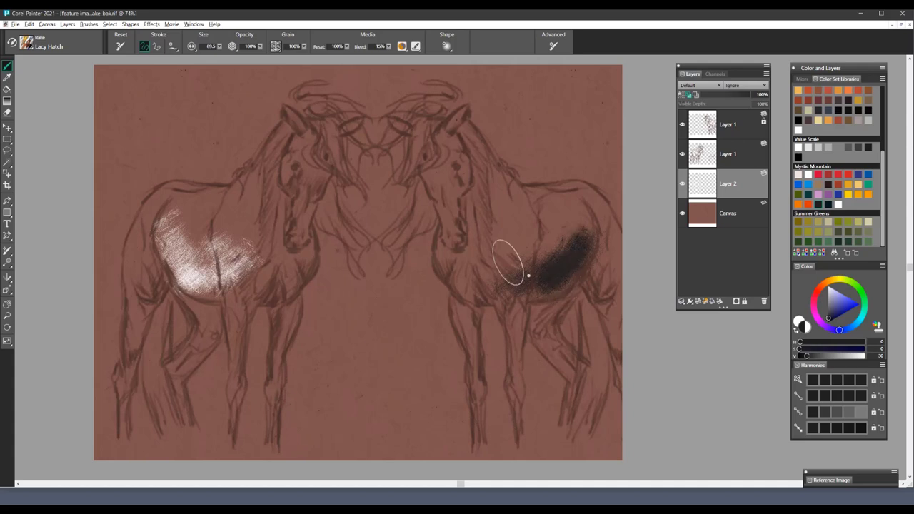
mouse_move(531, 112)
left_mouse_down()
mouse_move(545, 81)
mouse_move(532, 121)
mouse_move(511, 100)
mouse_move(510, 139)
mouse_move(525, 96)
mouse_move(494, 116)
mouse_move(525, 147)
mouse_move(565, 147)
mouse_move(518, 157)
mouse_move(556, 147)
mouse_move(572, 168)
mouse_move(550, 175)
mouse_move(560, 155)
mouse_move(523, 162)
mouse_move(537, 172)
mouse_move(540, 130)
mouse_move(517, 146)
left_mouse_up()
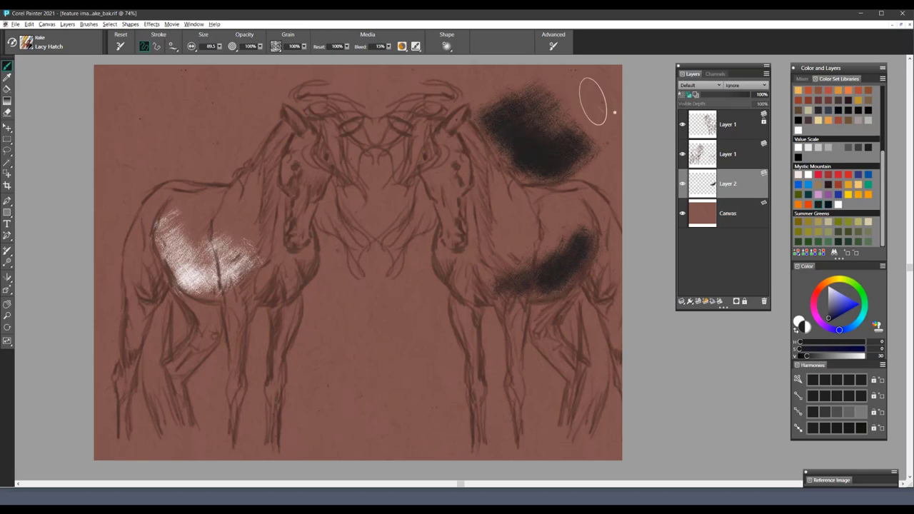
mouse_move(604, 92)
left_mouse_down()
mouse_move(572, 111)
mouse_move(599, 83)
left_mouse_up()
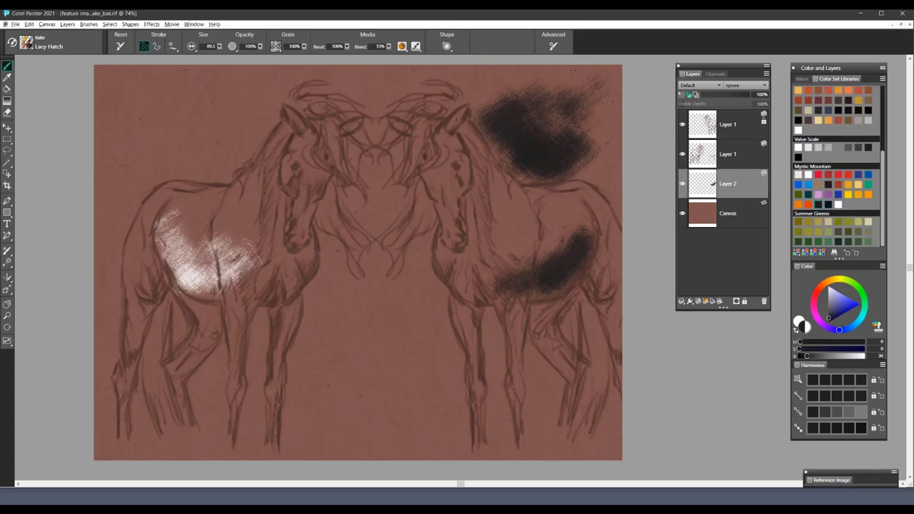
- Layer olive and muted green Lacy Hatch strokes over the dark patch above the right horse, sampling a dark tone from the painting
left_click(819, 205)
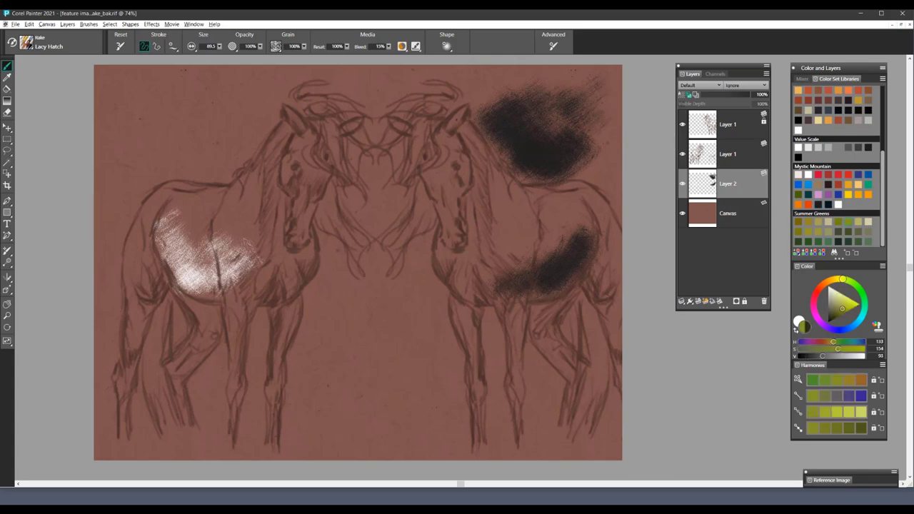
mouse_move(590, 114)
left_mouse_down()
mouse_move(546, 137)
mouse_move(540, 163)
mouse_move(516, 154)
mouse_move(510, 136)
left_mouse_up()
left_click(573, 105, "alt")
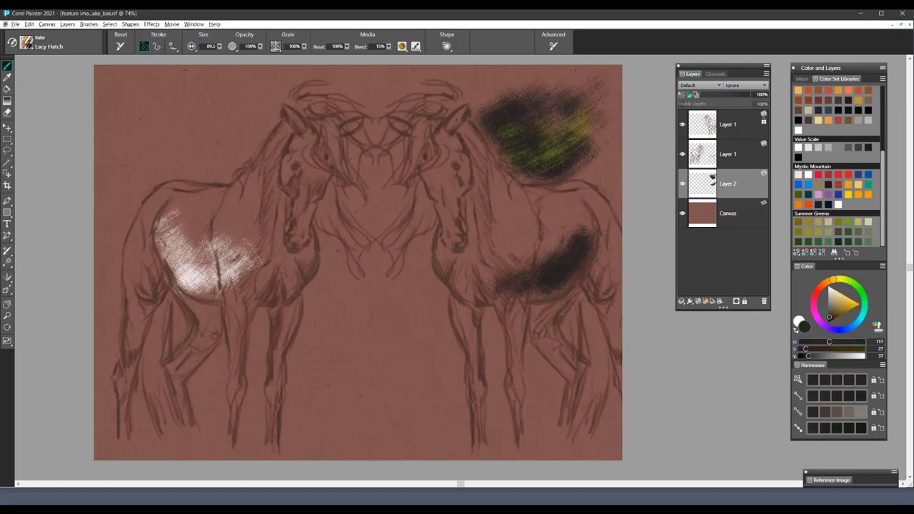
left_click_drag(592, 113, 532, 123)
left_click(827, 232)
mouse_move(587, 145)
left_mouse_down()
mouse_move(547, 160)
mouse_move(522, 154)
mouse_move(527, 120)
mouse_move(556, 135)
mouse_move(531, 161)
mouse_move(563, 176)
left_mouse_up()
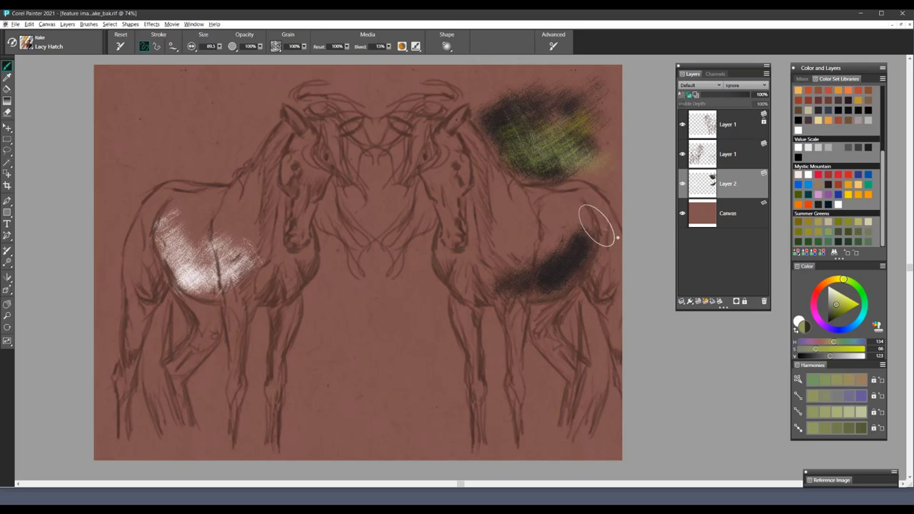
- Hatch muted green over the right horse's dark belly, across its shoulder, and in loose strokes between the horses
mouse_move(590, 230)
left_mouse_down()
mouse_move(555, 283)
mouse_move(532, 277)
mouse_move(564, 261)
left_mouse_up()
left_click_drag(548, 187, 420, 360)
mouse_move(315, 292)
left_mouse_down()
mouse_move(368, 335)
mouse_move(515, 414)
left_mouse_up()
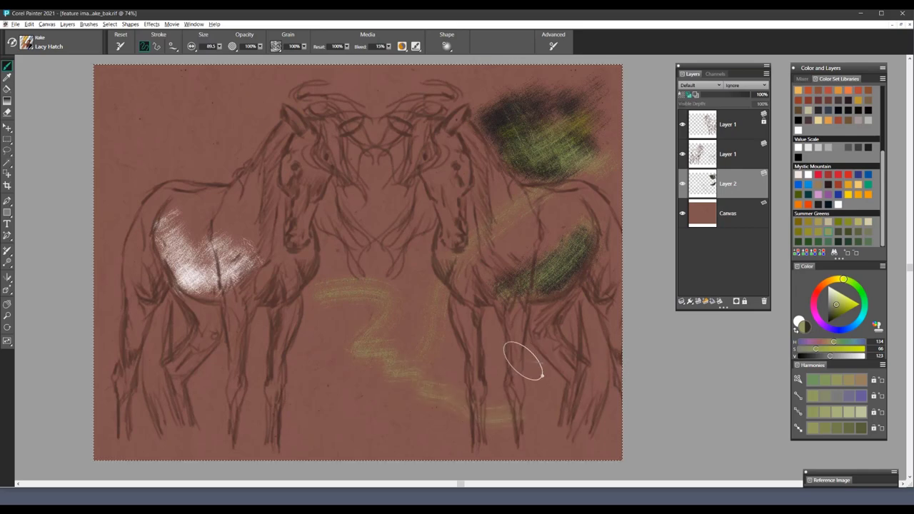
- Clear all the hatching from Layer 2 and switch to the Shading Rake variant
key("Delete")
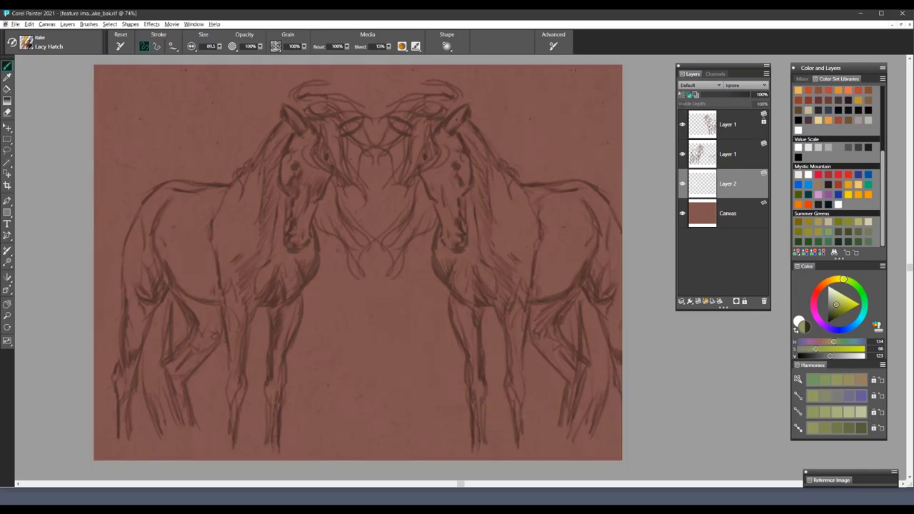
left_click(1, 218)
- Paint green with the Shading Rake on the left horse's barrel, and at size 291.8 across the area between the horses
mouse_move(202, 229)
left_mouse_down()
mouse_move(173, 256)
mouse_move(168, 243)
mouse_move(186, 220)
left_mouse_up()
left_click_drag(380, 302, 432, 272)
left_click_drag(400, 360, 365, 329)
mouse_move(386, 361)
left_mouse_down()
mouse_move(423, 377)
mouse_move(423, 334)
mouse_move(431, 371)
left_mouse_up()
mouse_move(314, 379)
left_mouse_down()
mouse_move(339, 325)
mouse_move(358, 350)
mouse_move(422, 314)
mouse_move(495, 373)
left_mouse_up()
left_click_drag(504, 302, 498, 349)
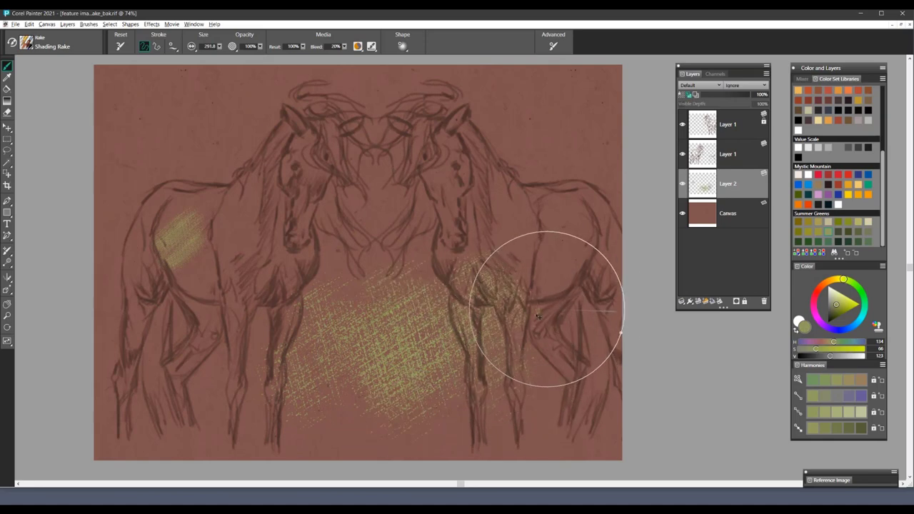
- Clear the green Shading Rake strokes from Layer 2
key("ctrl+a")
key("Delete")
key("ctrl+d")
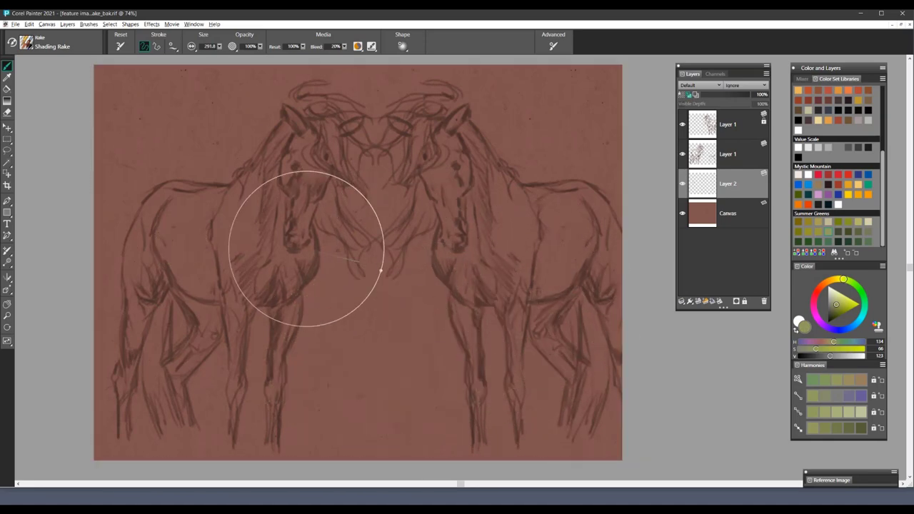
- Reset the Shading Rake to its defaults and shade the left horse's barrel green and its barrel and shoulder dark maroon
left_click(121, 47)
mouse_move(198, 230)
left_mouse_down()
mouse_move(163, 245)
mouse_move(208, 278)
left_mouse_up()
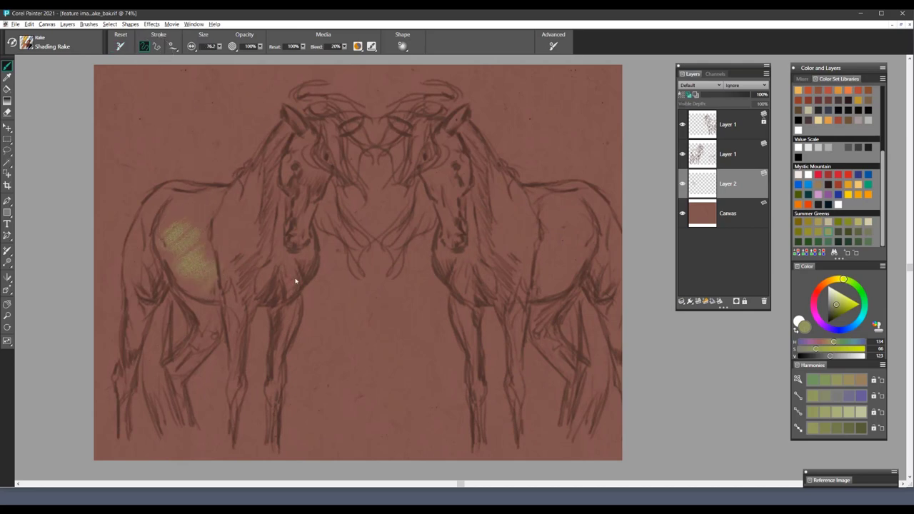
left_click(830, 185)
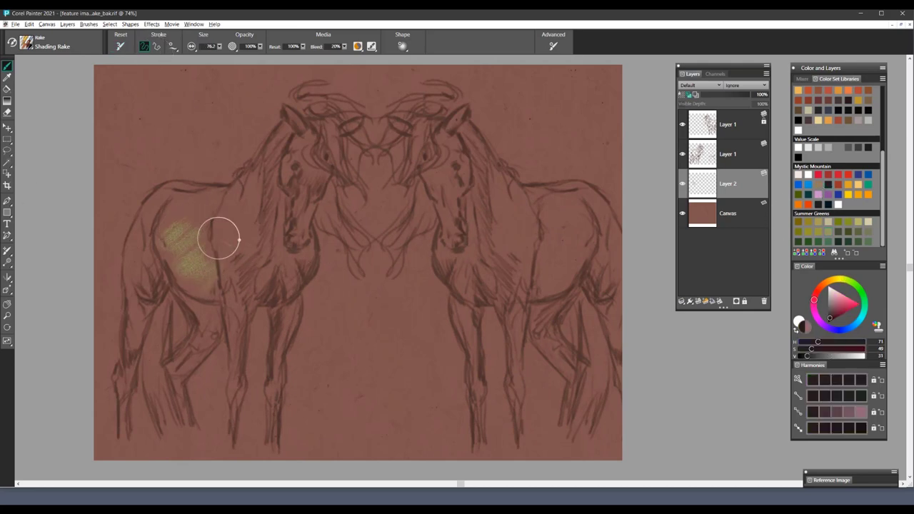
mouse_move(221, 236)
left_mouse_down()
mouse_move(189, 254)
mouse_move(182, 248)
mouse_move(200, 275)
mouse_move(175, 286)
mouse_move(203, 286)
mouse_move(245, 259)
mouse_move(250, 286)
mouse_move(297, 283)
mouse_move(230, 248)
mouse_move(243, 223)
mouse_move(231, 223)
mouse_move(243, 246)
mouse_move(227, 259)
mouse_move(253, 290)
mouse_move(238, 313)
left_mouse_up()
mouse_move(252, 270)
left_mouse_down()
mouse_move(260, 260)
mouse_move(281, 260)
mouse_move(291, 273)
left_mouse_up()
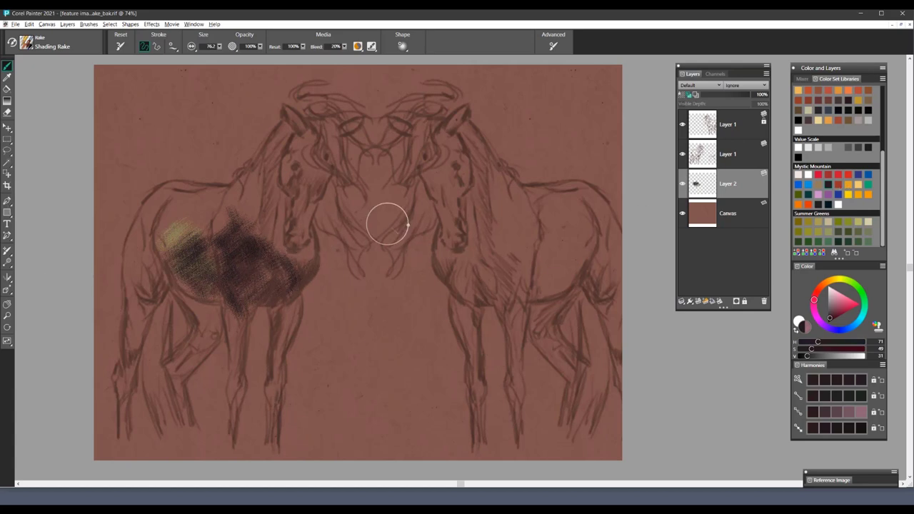
- Choose golden orange and shade over the left horse's shoulder, chest, muzzle and barrel with the Shading Rake
left_click(848, 184)
mouse_move(253, 235)
left_mouse_down()
mouse_move(232, 247)
mouse_move(284, 270)
mouse_move(237, 266)
mouse_move(214, 223)
mouse_move(281, 255)
mouse_move(298, 283)
left_mouse_up()
left_click_drag(294, 187, 278, 275)
mouse_move(213, 264)
left_mouse_down()
mouse_move(290, 289)
mouse_move(291, 283)
mouse_move(250, 284)
mouse_move(185, 264)
left_mouse_up()
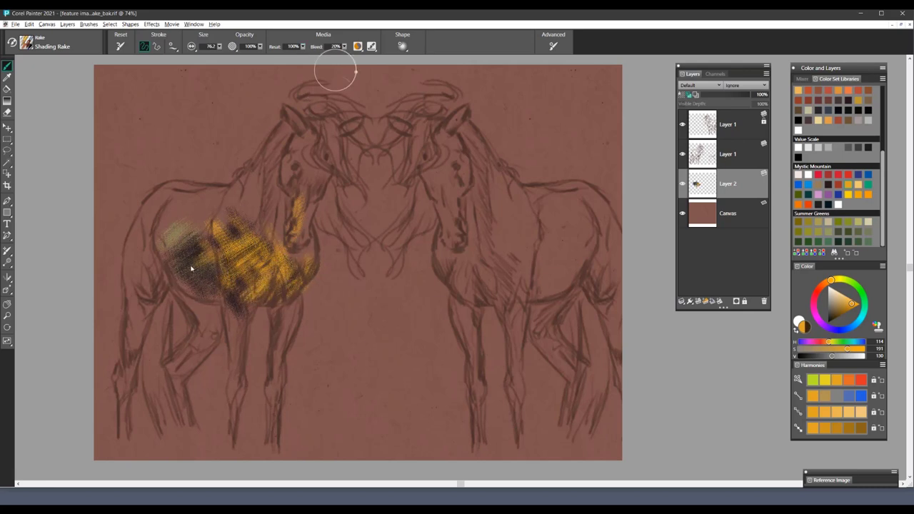
- Set the Shading Rake's Resat to 0% and Blend to 100%
left_click(303, 47)
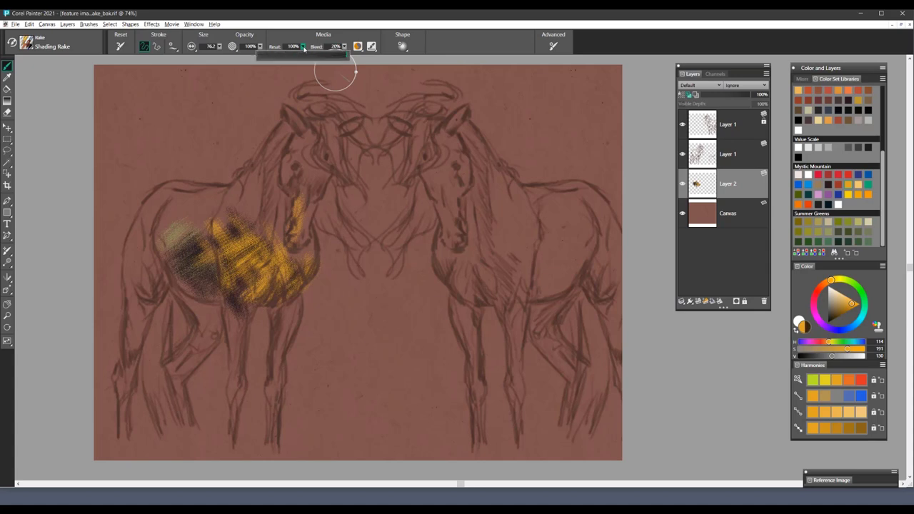
left_click_drag(320, 55, 258, 55)
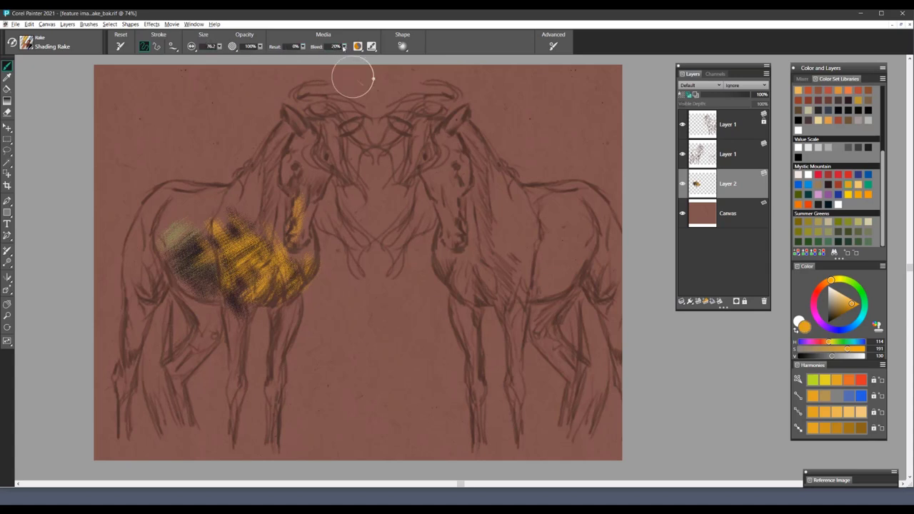
left_click_drag(344, 47, 461, 53)
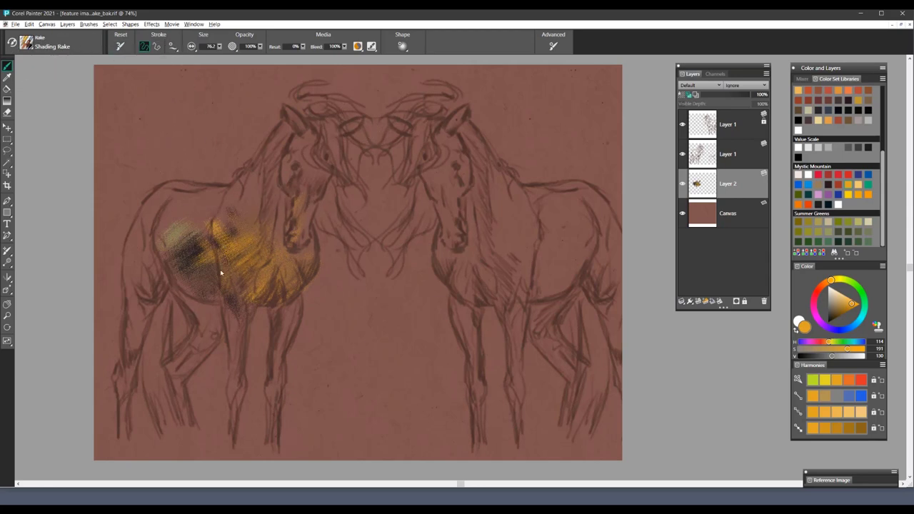
- View the save options for storing the adjusted Shading Rake as a variant in the Rake category, without saving it
left_click(88, 24)
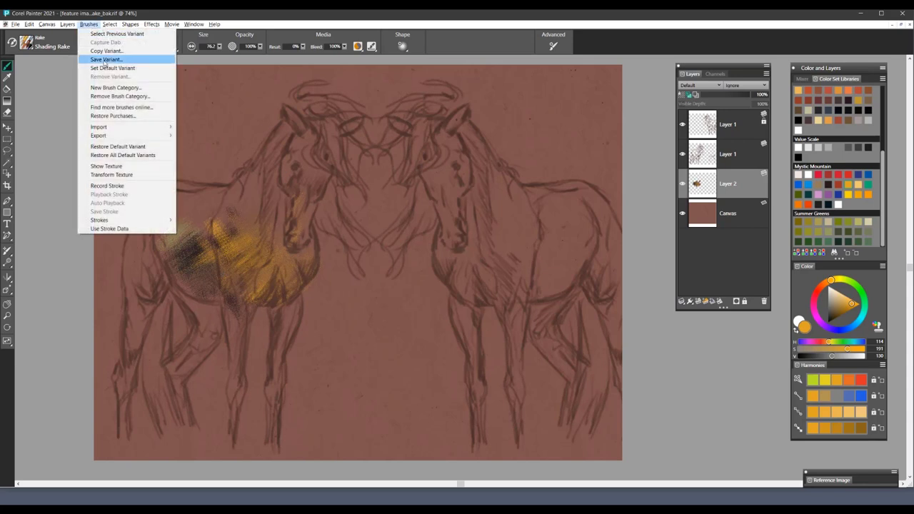
left_click(105, 60)
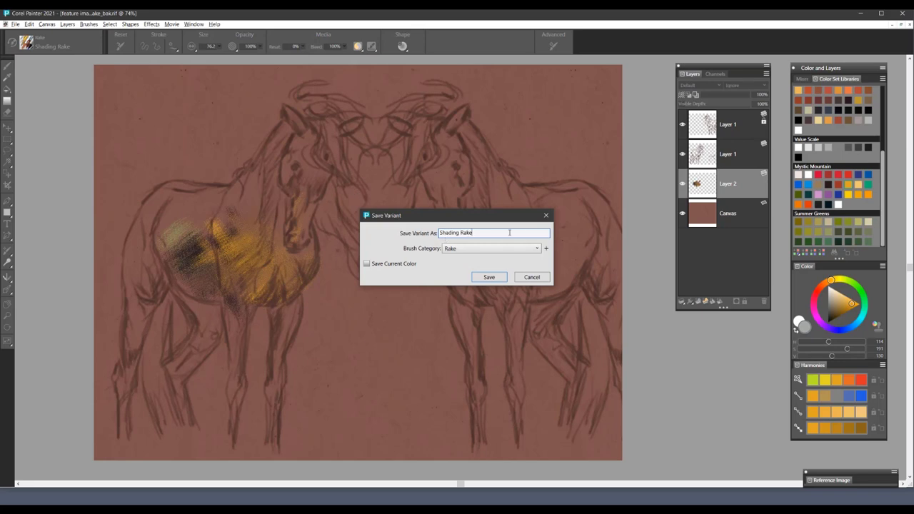
left_click(532, 277)
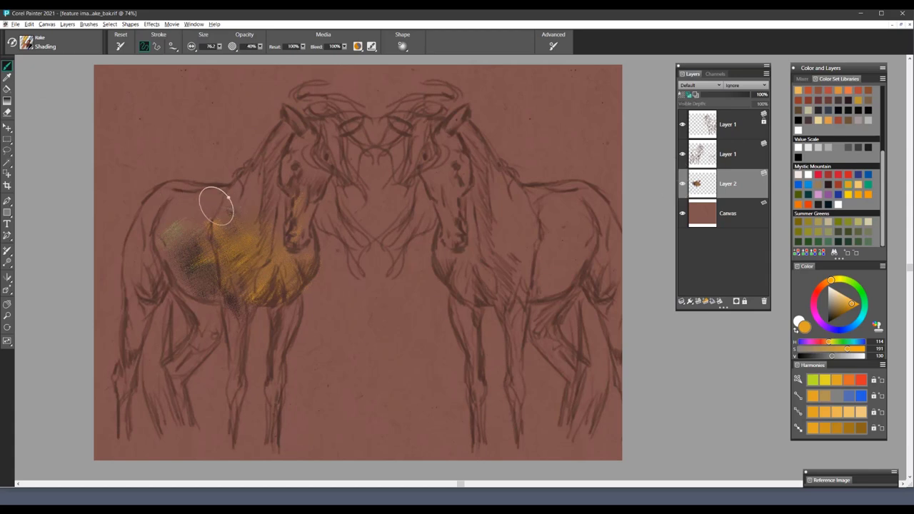
- Clear the left horse's shading and use the Shading Rake to shade the right horse's chest, barrel and hind leg golden orange and its rump lighter orange
left_click_drag(182, 235, 173, 252)
key("ctrl+z")
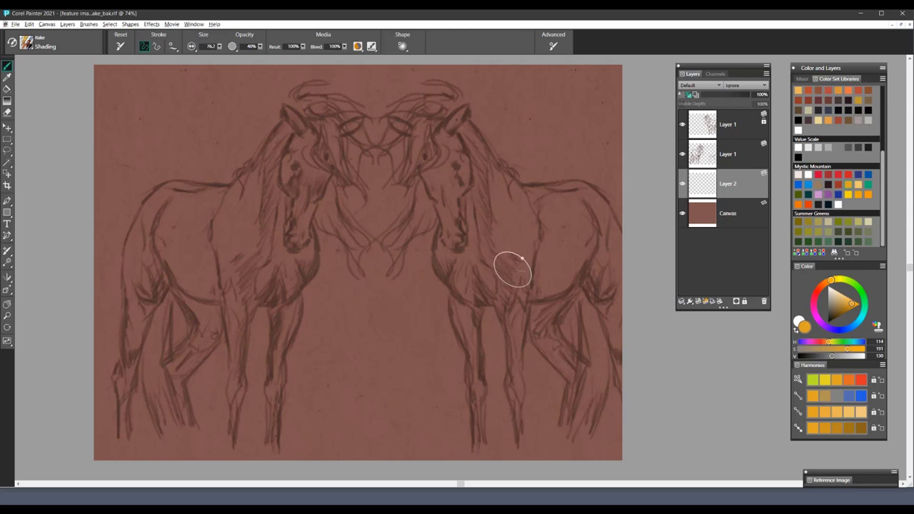
mouse_move(514, 265)
left_mouse_down()
mouse_move(494, 267)
mouse_move(504, 270)
mouse_move(498, 282)
mouse_move(526, 282)
mouse_move(510, 272)
mouse_move(536, 286)
mouse_move(561, 280)
mouse_move(586, 256)
mouse_move(555, 290)
mouse_move(465, 275)
mouse_move(471, 280)
mouse_move(445, 262)
mouse_move(474, 279)
mouse_move(494, 276)
mouse_move(508, 307)
mouse_move(534, 279)
mouse_move(522, 314)
mouse_move(500, 300)
mouse_move(526, 306)
left_mouse_up()
mouse_move(564, 270)
left_mouse_down()
mouse_move(580, 257)
mouse_move(563, 270)
mouse_move(550, 257)
mouse_move(538, 266)
mouse_move(593, 230)
mouse_move(533, 250)
mouse_move(520, 264)
left_mouse_up()
mouse_move(577, 304)
left_mouse_down()
mouse_move(542, 323)
mouse_move(564, 354)
left_mouse_up()
mouse_move(554, 307)
left_mouse_down()
mouse_move(548, 286)
mouse_move(592, 218)
mouse_move(611, 312)
left_mouse_up()
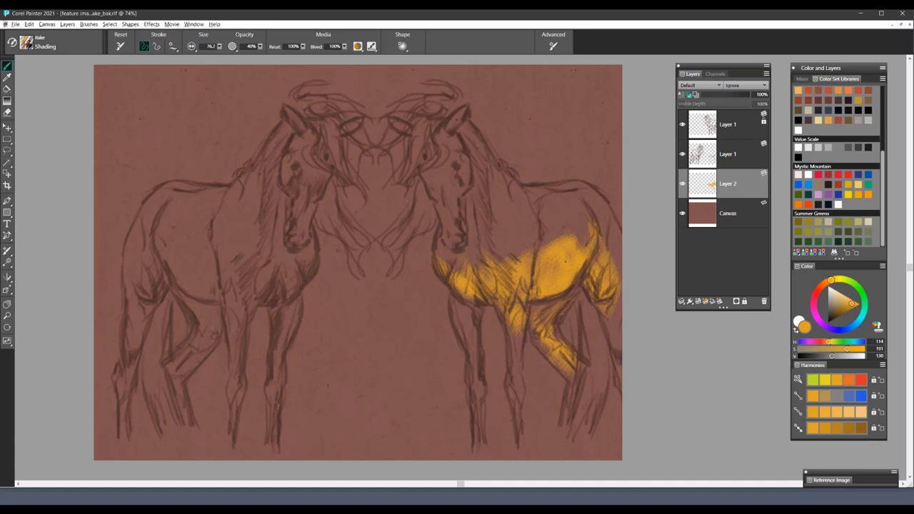
mouse_move(562, 238)
left_mouse_down()
mouse_move(551, 216)
mouse_move(565, 213)
mouse_move(582, 236)
mouse_move(590, 188)
mouse_move(616, 249)
mouse_move(586, 202)
left_mouse_up()
left_click(859, 185)
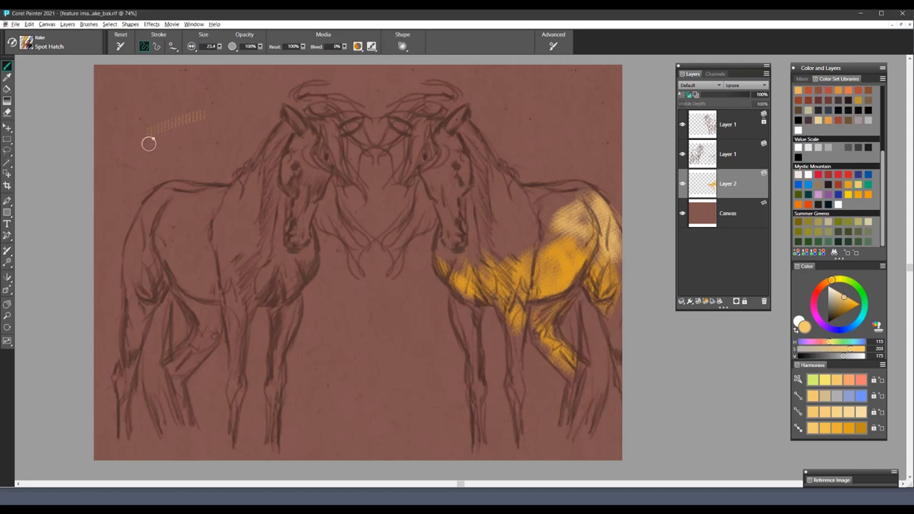
- Switch to the Spot Hatch brush, hatch a small patch above the left horse, and paint dab columns between the horses at size 193.2
mouse_move(154, 143)
left_mouse_down()
mouse_move(206, 129)
mouse_move(173, 127)
mouse_move(146, 156)
left_mouse_up()
left_click_drag(206, 159, 254, 136)
left_click_drag(322, 302, 424, 288)
left_click_drag(325, 347, 448, 329)
left_click_drag(357, 384, 450, 374)
left_click_drag(420, 410, 450, 410)
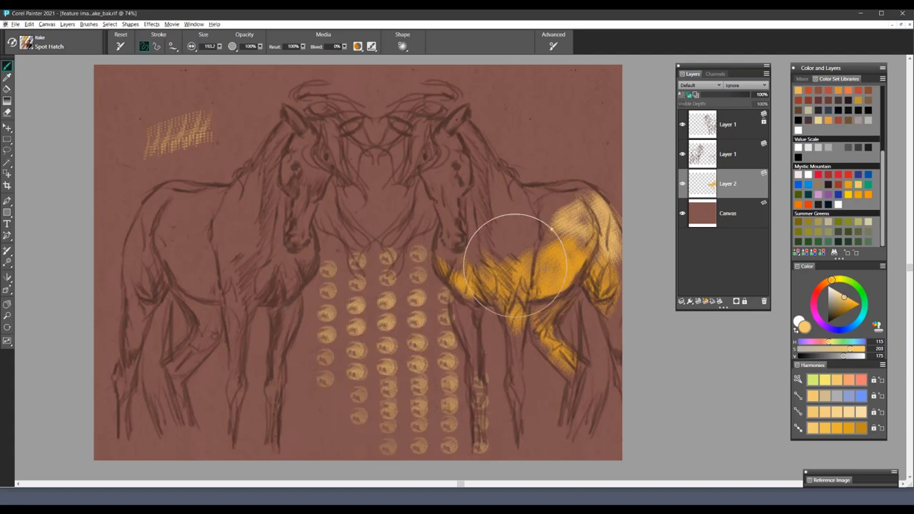
- Paint large Spot Hatch dabs over the right horse's neck and the left horse's barrel, and reset the brush to its defaults
left_click_drag(446, 177, 500, 170)
left_click_drag(437, 151, 444, 143)
mouse_move(543, 107)
left_mouse_down()
mouse_move(568, 113)
mouse_move(596, 173)
mouse_move(418, 222)
mouse_move(418, 232)
left_mouse_up()
left_click_drag(192, 260, 255, 247)
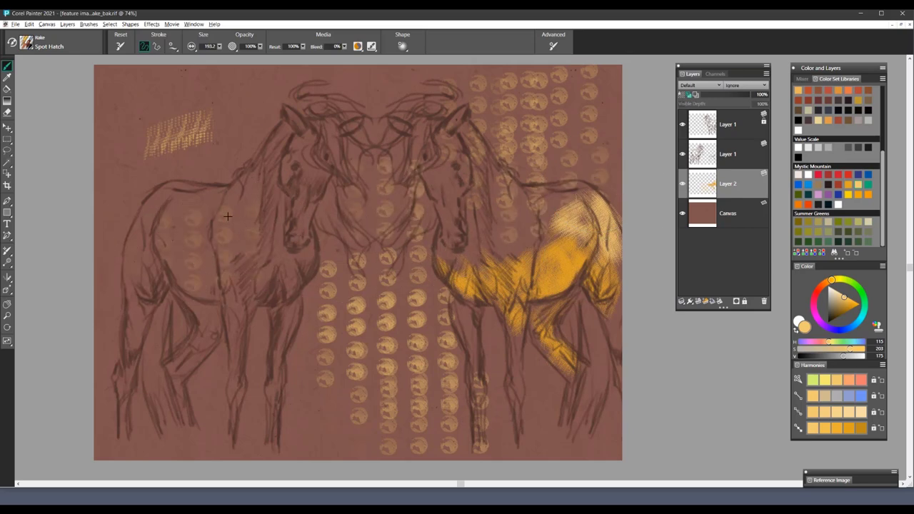
left_click_drag(227, 216, 247, 202)
left_click(120, 47)
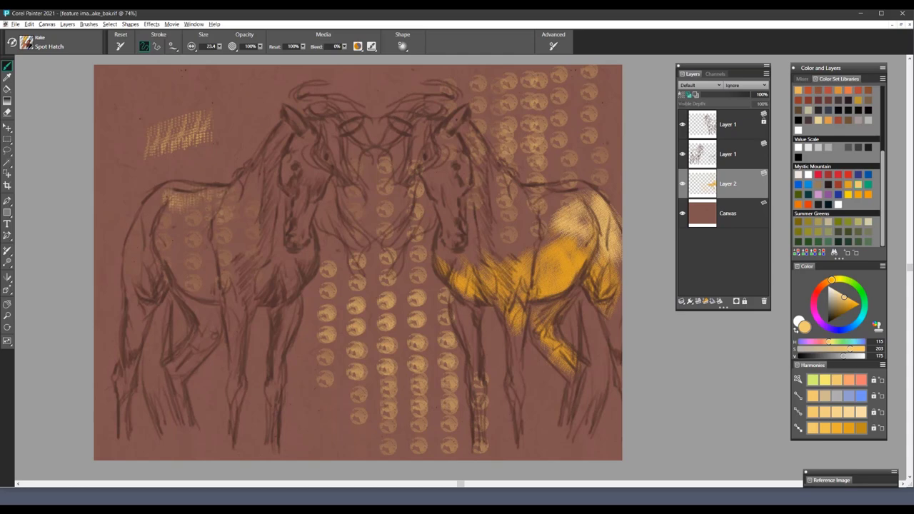
- Choose white, hatch the left horse's face with Spot Hatch, and clear everything from Layer 2
left_click(809, 175)
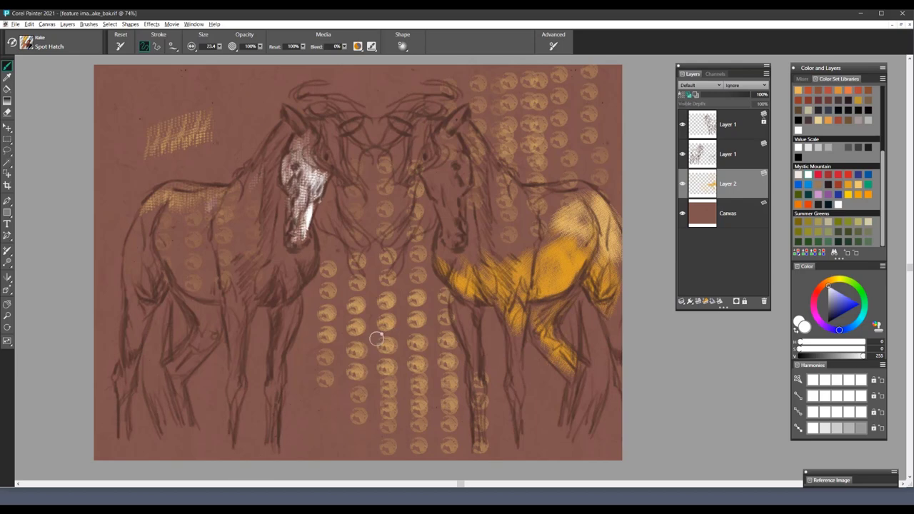
key("ctrl+a")
key("Delete")
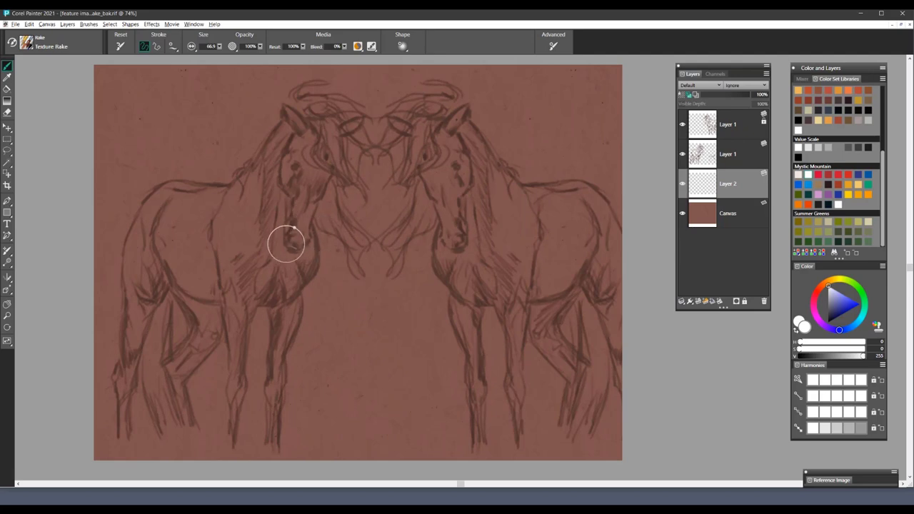
- Paint a white Texture Rake stroke over the left horse's shoulder and view the brush's size and angle settings
left_click_drag(257, 240, 222, 244)
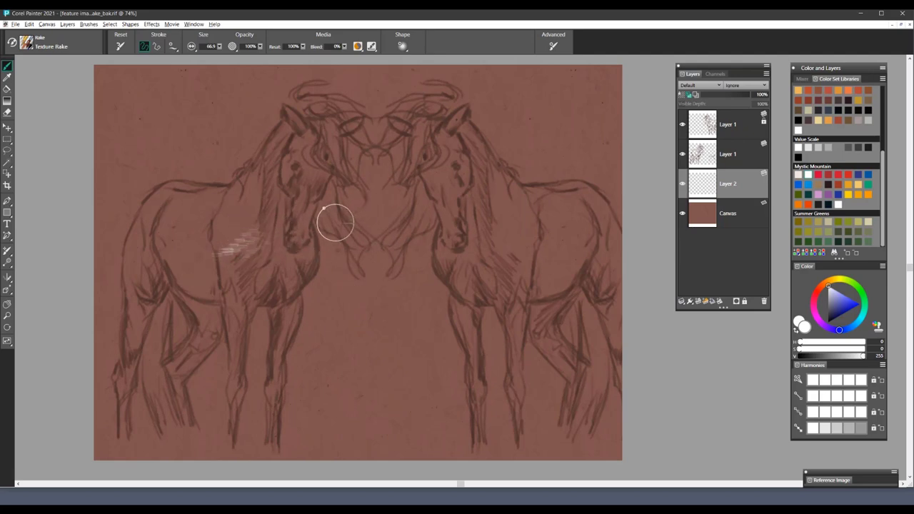
left_click(192, 47)
left_click(192, 47)
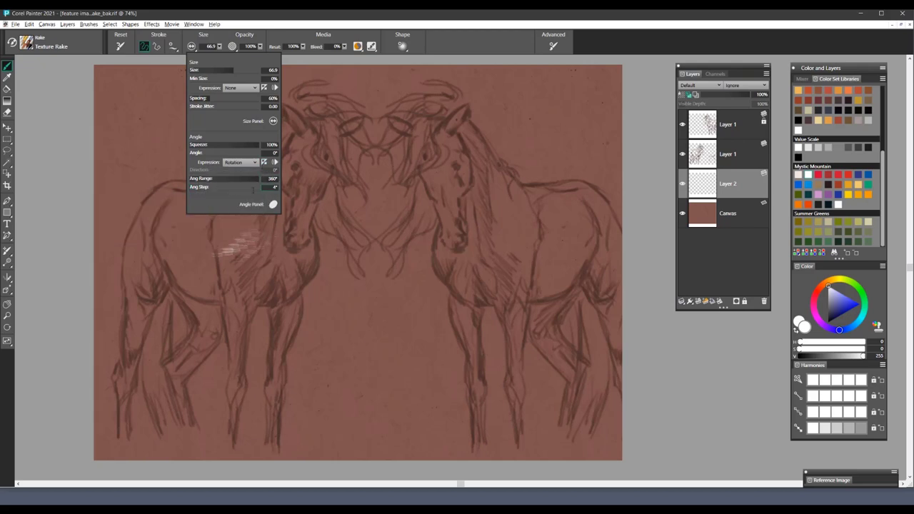
left_click(372, 317)
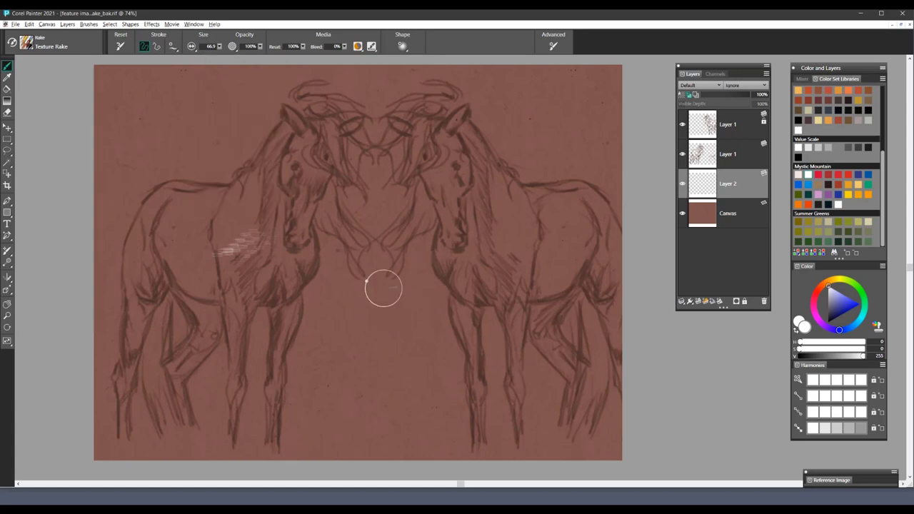
- Paint a short Texture Rake stroke between the horses and shade the right horse's shoulder and foreleg white at size 23.8
left_click_drag(333, 347, 351, 330)
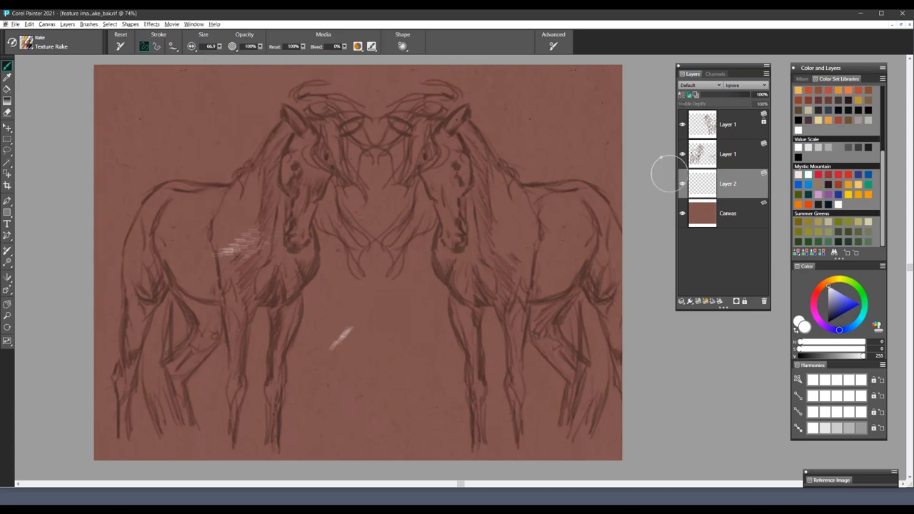
key("ctrl+plus")
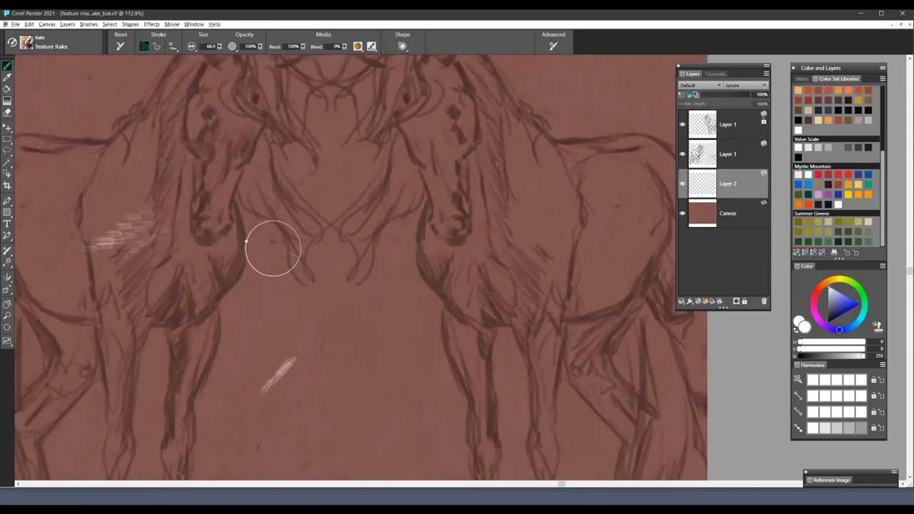
mouse_move(508, 286)
left_mouse_down()
mouse_move(498, 283)
mouse_move(508, 293)
mouse_move(508, 281)
mouse_move(498, 285)
mouse_move(531, 258)
mouse_move(509, 272)
left_mouse_up()
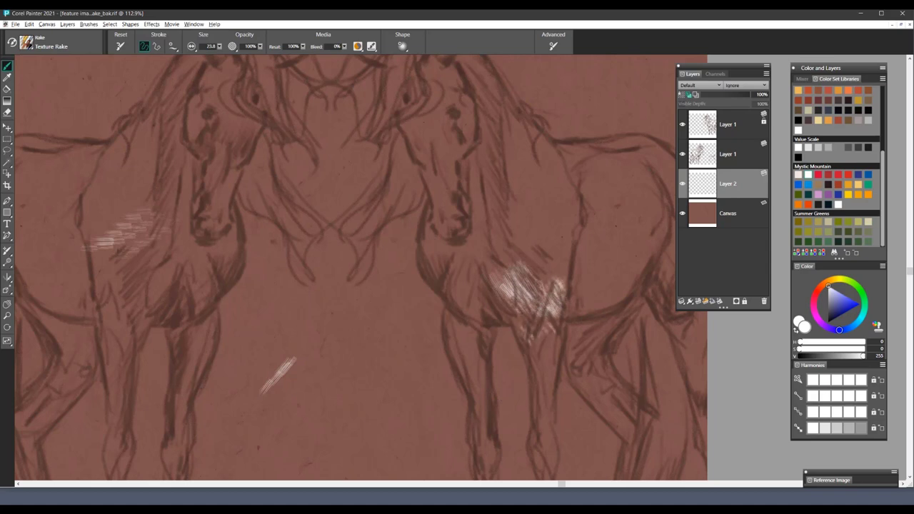
left_click_drag(516, 263, 547, 283)
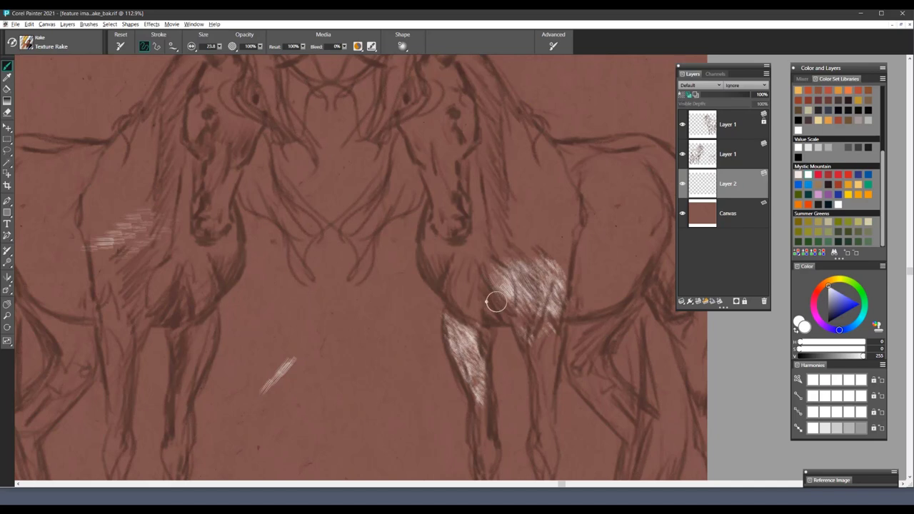
- Shade the right horse's lower chest and the top of its other foreleg white with the Texture Rake at size 39.7
scroll(494, 302, "up", 3)
mouse_move(481, 316)
left_mouse_down()
mouse_move(469, 275)
mouse_move(423, 216)
mouse_move(446, 197)
mouse_move(452, 216)
mouse_move(446, 185)
mouse_move(441, 233)
mouse_move(426, 211)
mouse_move(456, 234)
left_mouse_up()
left_click_drag(438, 196, 434, 208)
mouse_move(447, 186)
left_mouse_down()
mouse_move(464, 175)
mouse_move(439, 193)
mouse_move(450, 199)
mouse_move(441, 189)
mouse_move(449, 215)
mouse_move(432, 232)
mouse_move(472, 231)
mouse_move(429, 242)
mouse_move(418, 211)
mouse_move(432, 222)
left_mouse_up()
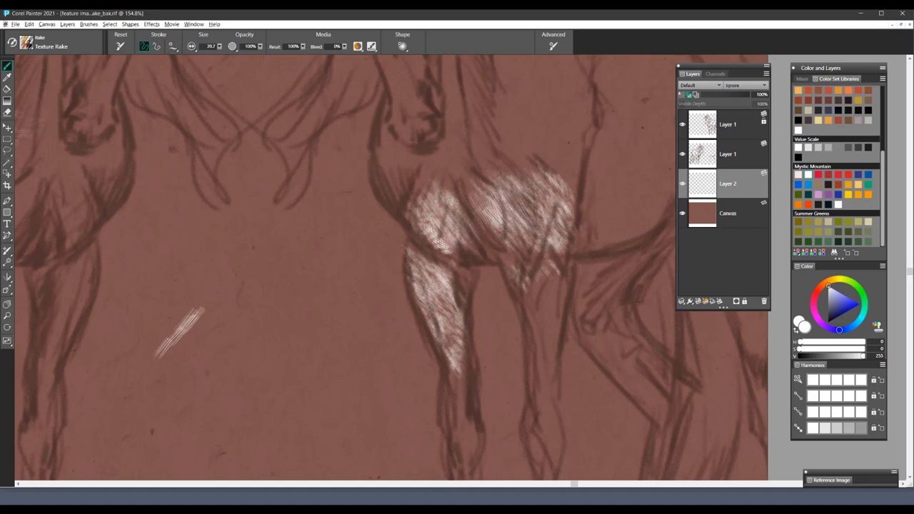
mouse_move(472, 250)
left_mouse_down()
mouse_move(449, 227)
mouse_move(506, 245)
mouse_move(534, 285)
mouse_move(535, 320)
mouse_move(554, 278)
mouse_move(550, 329)
mouse_move(528, 285)
left_mouse_up()
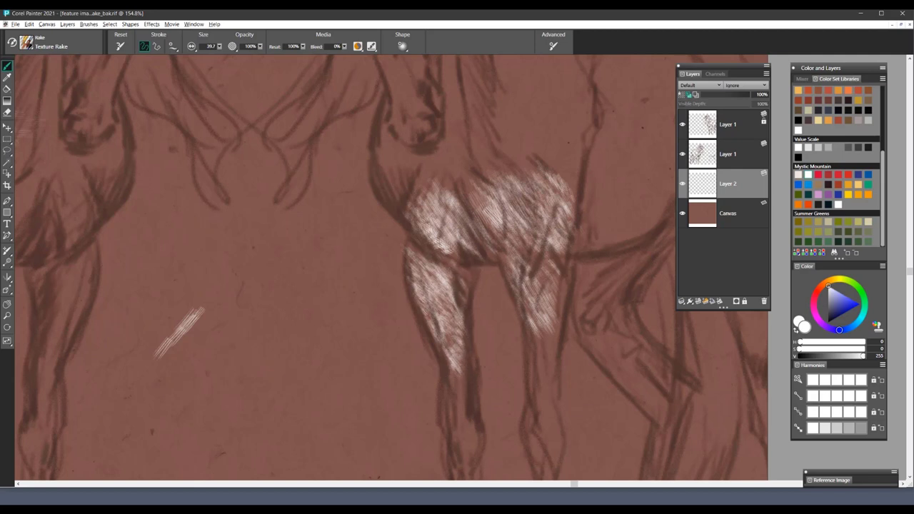
- Extend the white Texture Rake shading down the right horse's foreleg, up its chest to the jaw, and along its belly
mouse_move(455, 389)
left_mouse_down()
mouse_move(469, 427)
mouse_move(456, 389)
mouse_move(446, 430)
left_mouse_up()
left_click_drag(454, 369, 461, 396)
left_click_drag(398, 174, 390, 200)
mouse_move(391, 163)
left_mouse_down()
mouse_move(398, 187)
mouse_move(421, 184)
mouse_move(384, 149)
mouse_move(389, 134)
mouse_move(436, 194)
left_mouse_up()
mouse_move(435, 172)
left_mouse_down()
mouse_move(453, 195)
mouse_move(443, 160)
left_mouse_up()
mouse_move(448, 152)
left_mouse_down()
mouse_move(456, 174)
mouse_move(433, 172)
mouse_move(451, 197)
mouse_move(437, 207)
left_mouse_up()
left_click_drag(447, 149, 424, 164)
left_click_drag(450, 140, 435, 158)
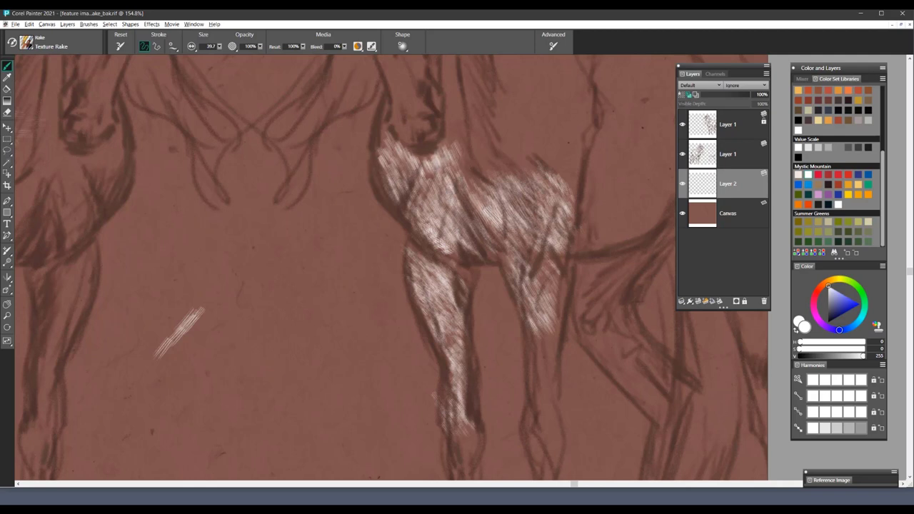
mouse_move(605, 228)
left_mouse_down()
mouse_move(596, 244)
mouse_move(650, 221)
left_mouse_up()
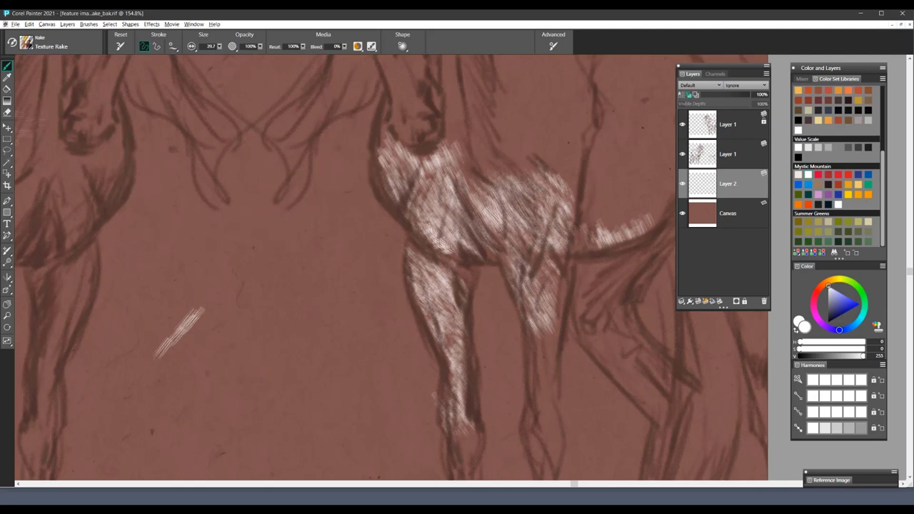
- Switch to the Weave brush, reset it to its defaults, and clear the strokes from Layer 2
left_click(0, 208)
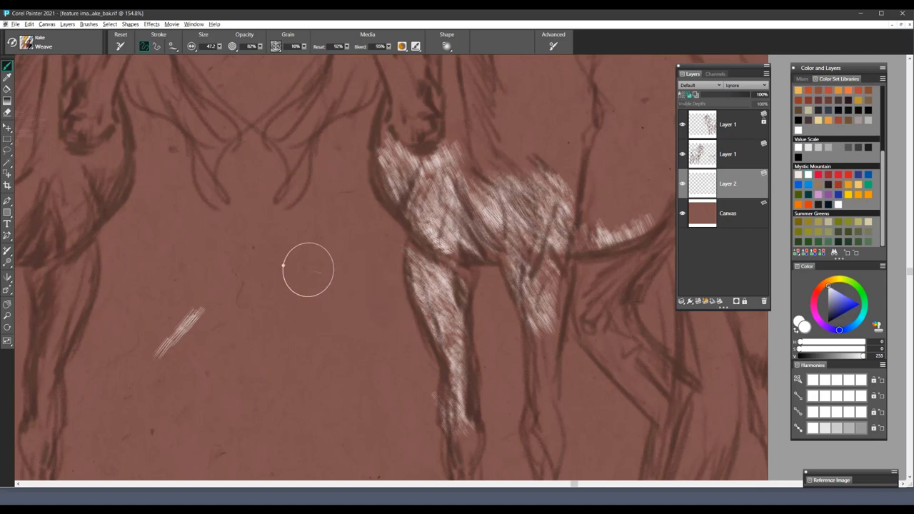
left_click(121, 46)
scroll(536, 220, "down", 3)
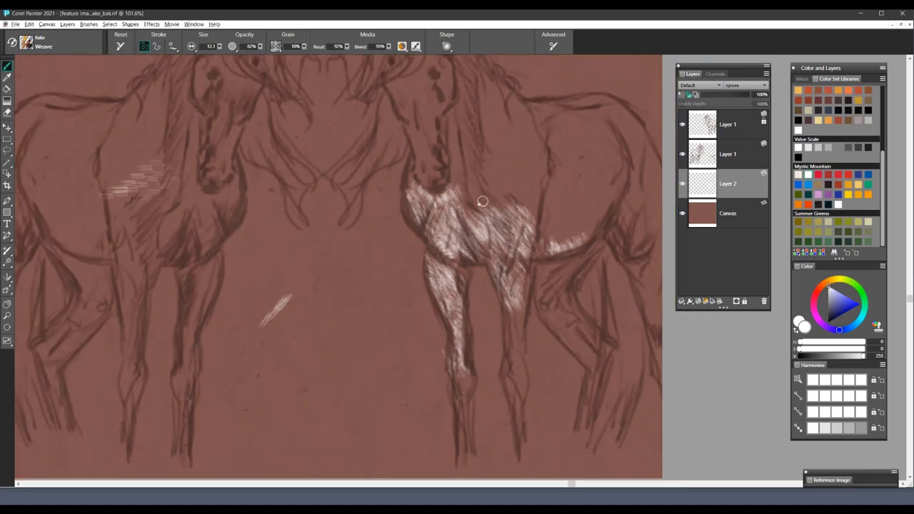
key("Delete")
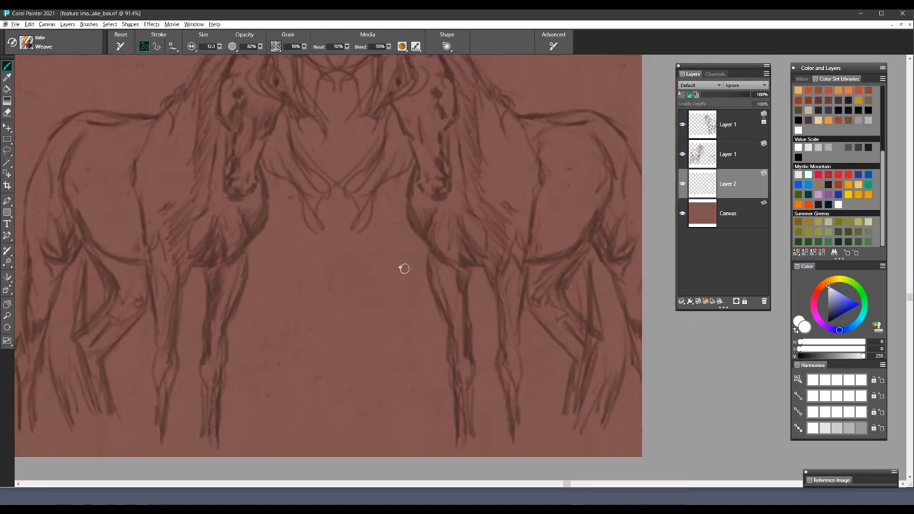
- Enlarge the Weave brush to 192.2 and paint parallel diagonal white bands between the two horses
key("bracketright")
key("bracketright")
key("bracketright")
mouse_move(494, 202)
left_mouse_down()
mouse_move(494, 174)
mouse_move(480, 197)
left_mouse_up()
left_click_drag(280, 307, 337, 282)
left_click_drag(268, 341, 419, 285)
left_click_drag(258, 290, 393, 244)
left_click_drag(336, 389, 454, 343)
left_click_drag(367, 429, 451, 377)
left_click_drag(257, 226, 355, 183)
- Apply a Paper dab stencil with a different paper texture and paint Weave bands across the right horse's legs and between the heads
left_click(447, 46)
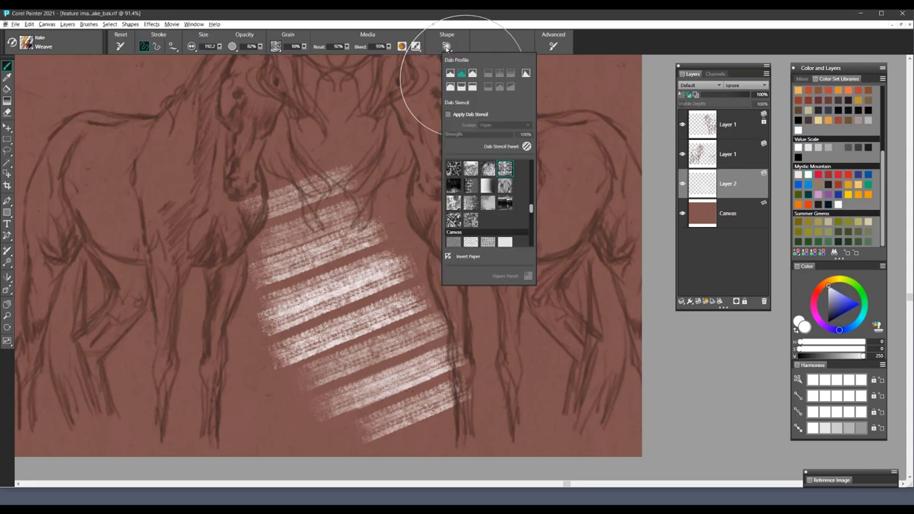
left_click(455, 166)
mouse_move(527, 365)
left_mouse_down()
mouse_move(559, 351)
mouse_move(489, 383)
left_mouse_up()
left_click_drag(563, 307, 450, 352)
left_click_drag(554, 257, 435, 300)
left_click_drag(324, 131, 355, 115)
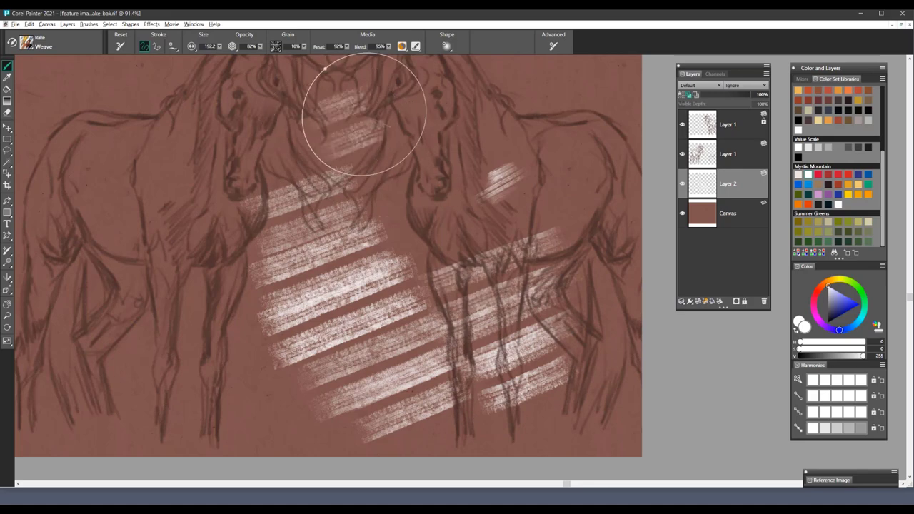
left_click_drag(286, 129, 371, 117)
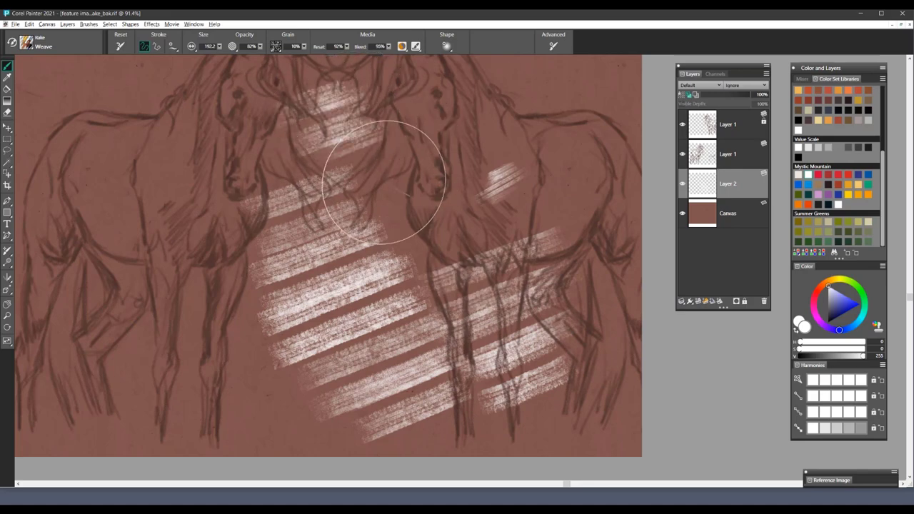
- Change the Weave brush's dab stencil paper to a crosshatched texture and paint it over the right horse's chest, shoulder and back
left_click(446, 45)
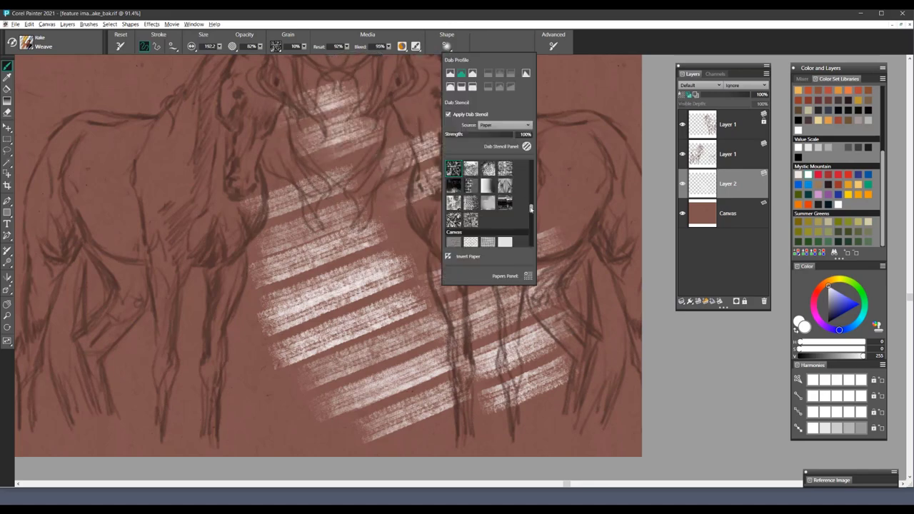
left_click_drag(531, 209, 526, 169)
left_click(469, 190)
mouse_move(408, 231)
left_mouse_down()
mouse_move(477, 208)
mouse_move(480, 217)
left_mouse_up()
mouse_move(500, 188)
left_mouse_down()
mouse_move(583, 163)
mouse_move(506, 164)
left_mouse_up()
mouse_move(519, 122)
left_mouse_down()
mouse_move(570, 96)
mouse_move(594, 109)
mouse_move(603, 134)
mouse_move(555, 182)
left_mouse_up()
mouse_move(500, 142)
left_mouse_down()
mouse_move(530, 155)
mouse_move(516, 192)
mouse_move(585, 169)
mouse_move(612, 147)
mouse_move(561, 172)
left_mouse_up()
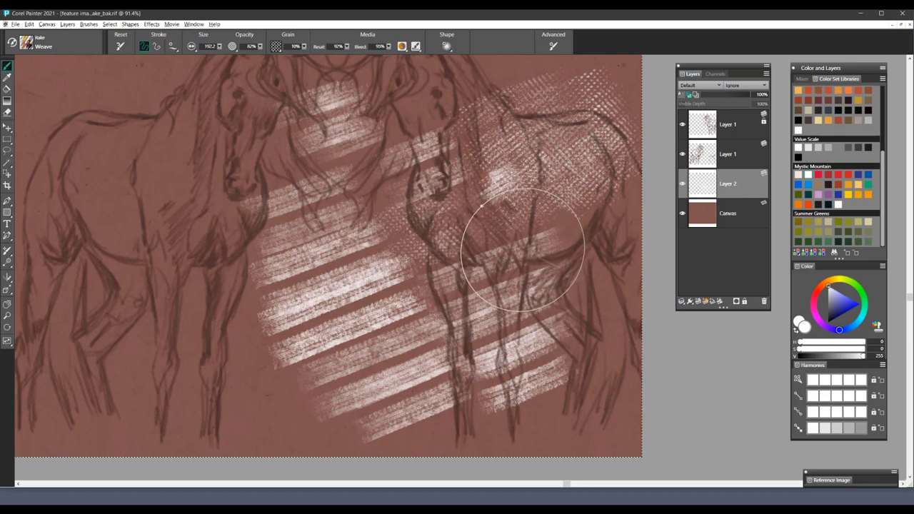
- Clear Layer 2, remove the selection, and paint wavy crosshatched Weave bands below and between the horses
key("Delete")
key("ctrl+d")
left_click_drag(304, 310, 449, 288)
left_click_drag(331, 365, 466, 335)
left_click_drag(384, 414, 498, 384)
- Reduce the Weave brush to size 59.5 and shade the right horse's chest and lower barrel white
left_click_drag(496, 259, 515, 256)
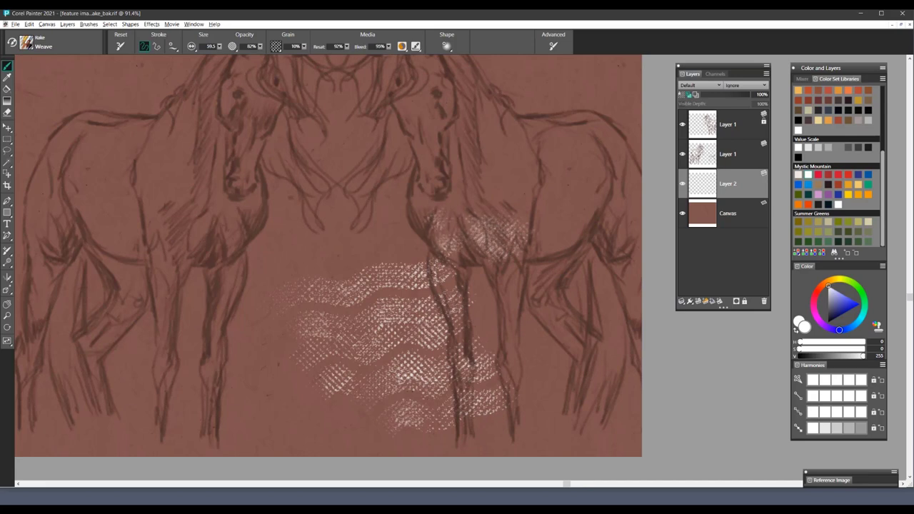
mouse_move(520, 243)
left_mouse_down()
mouse_move(566, 227)
mouse_move(575, 233)
mouse_move(545, 236)
mouse_move(541, 247)
mouse_move(557, 241)
mouse_move(582, 214)
mouse_move(572, 239)
mouse_move(525, 243)
mouse_move(544, 252)
mouse_move(572, 211)
left_mouse_up()
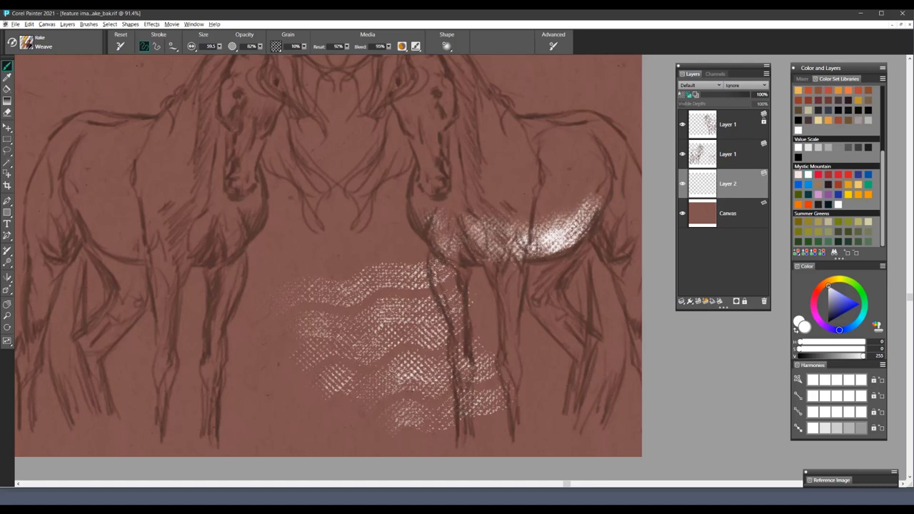
left_click_drag(475, 247, 442, 221)
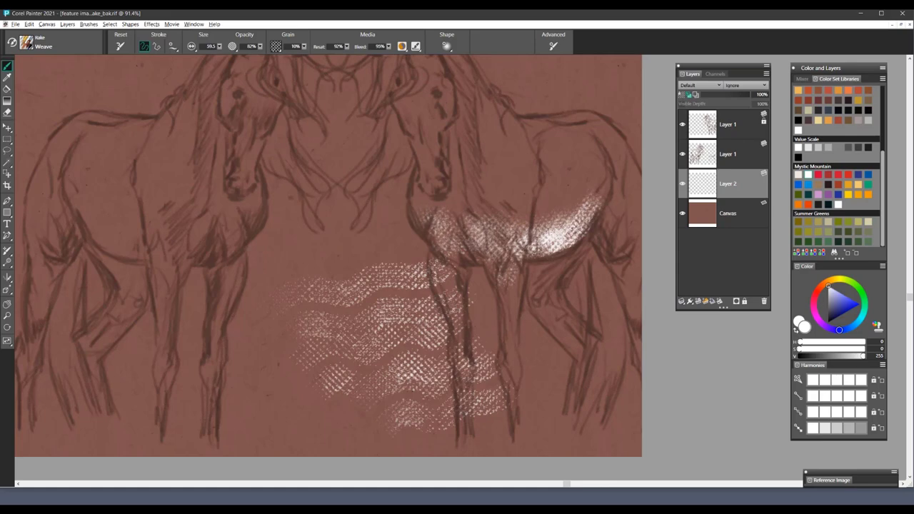